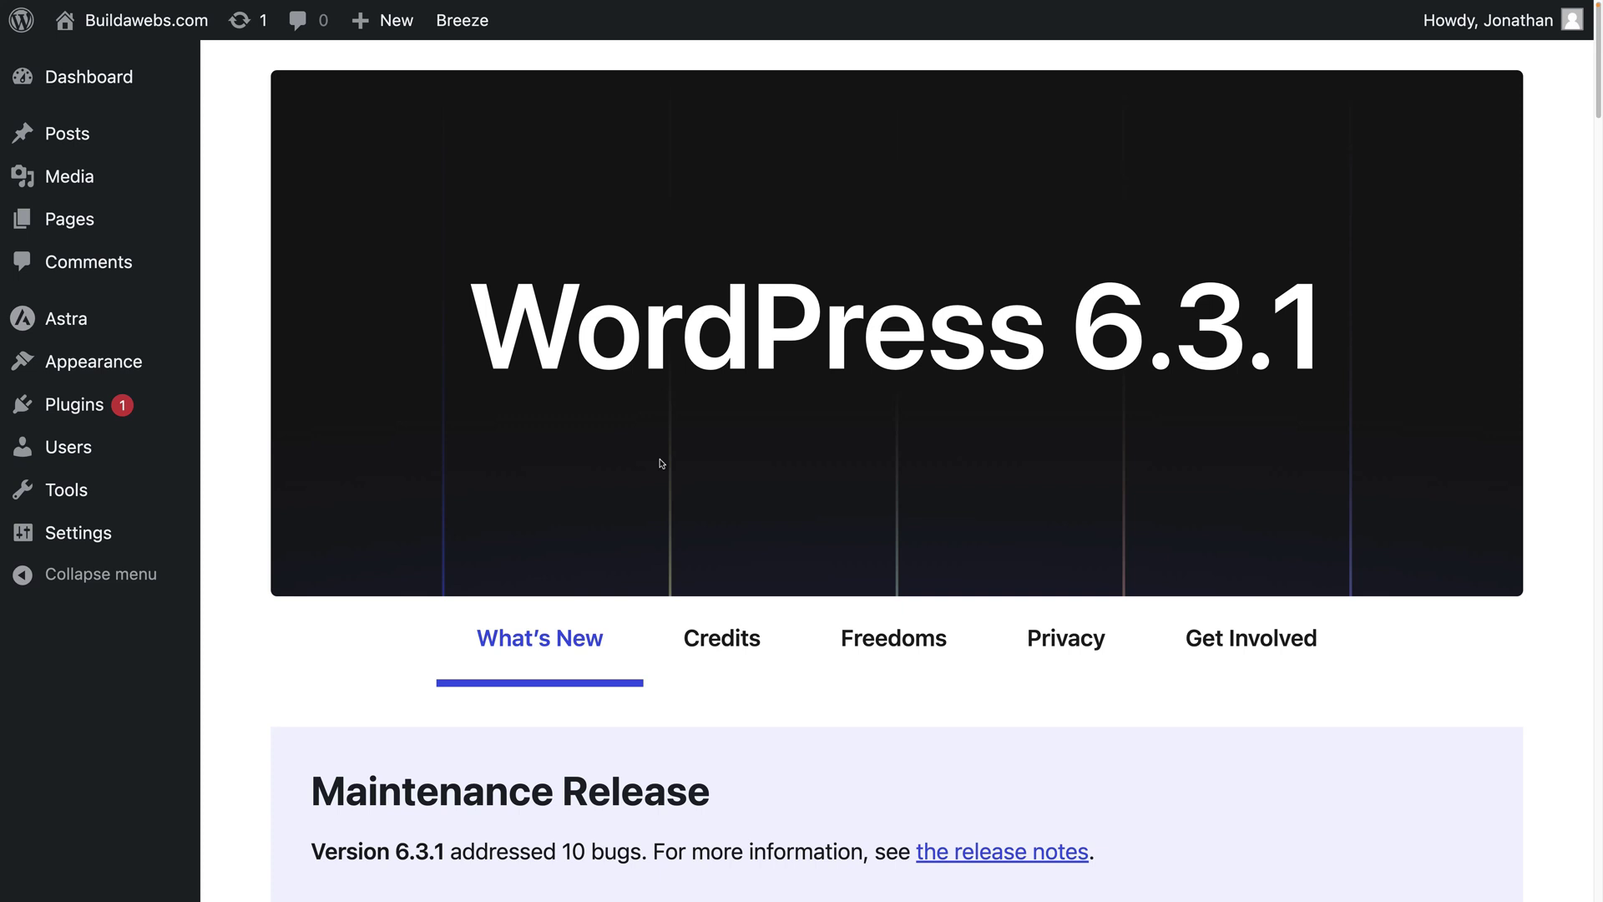
Find, install and activate the Quick and Easy FAQs plugin from Plugins > Add New
{"action": "left_click", "coordinate": [89, 409]}
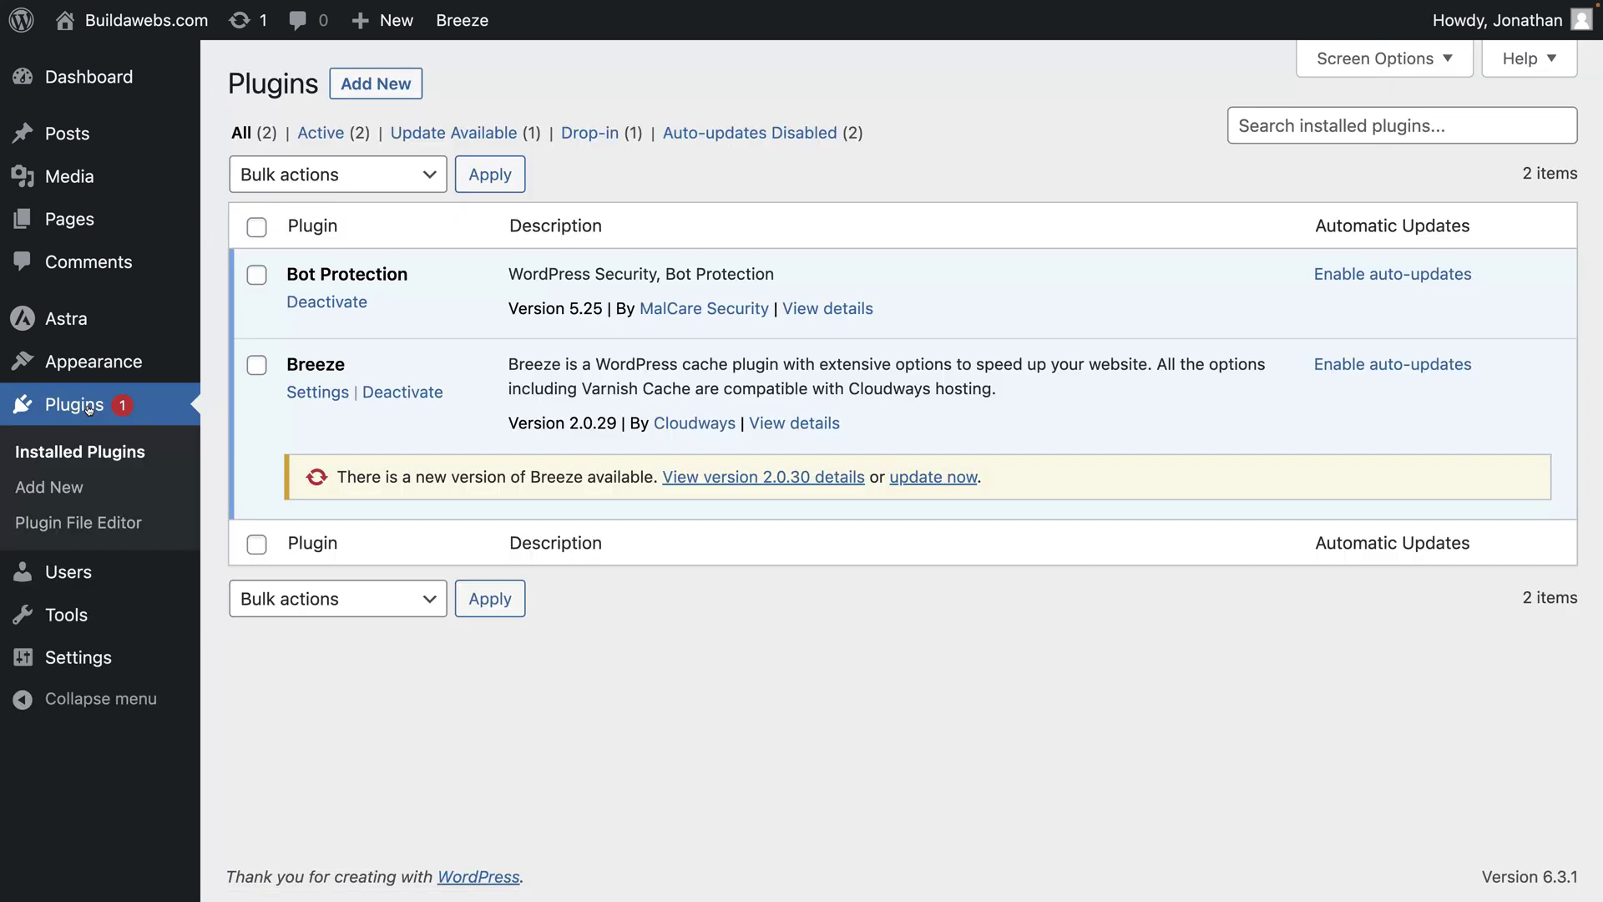
{"action": "left_click", "coordinate": [361, 87]}
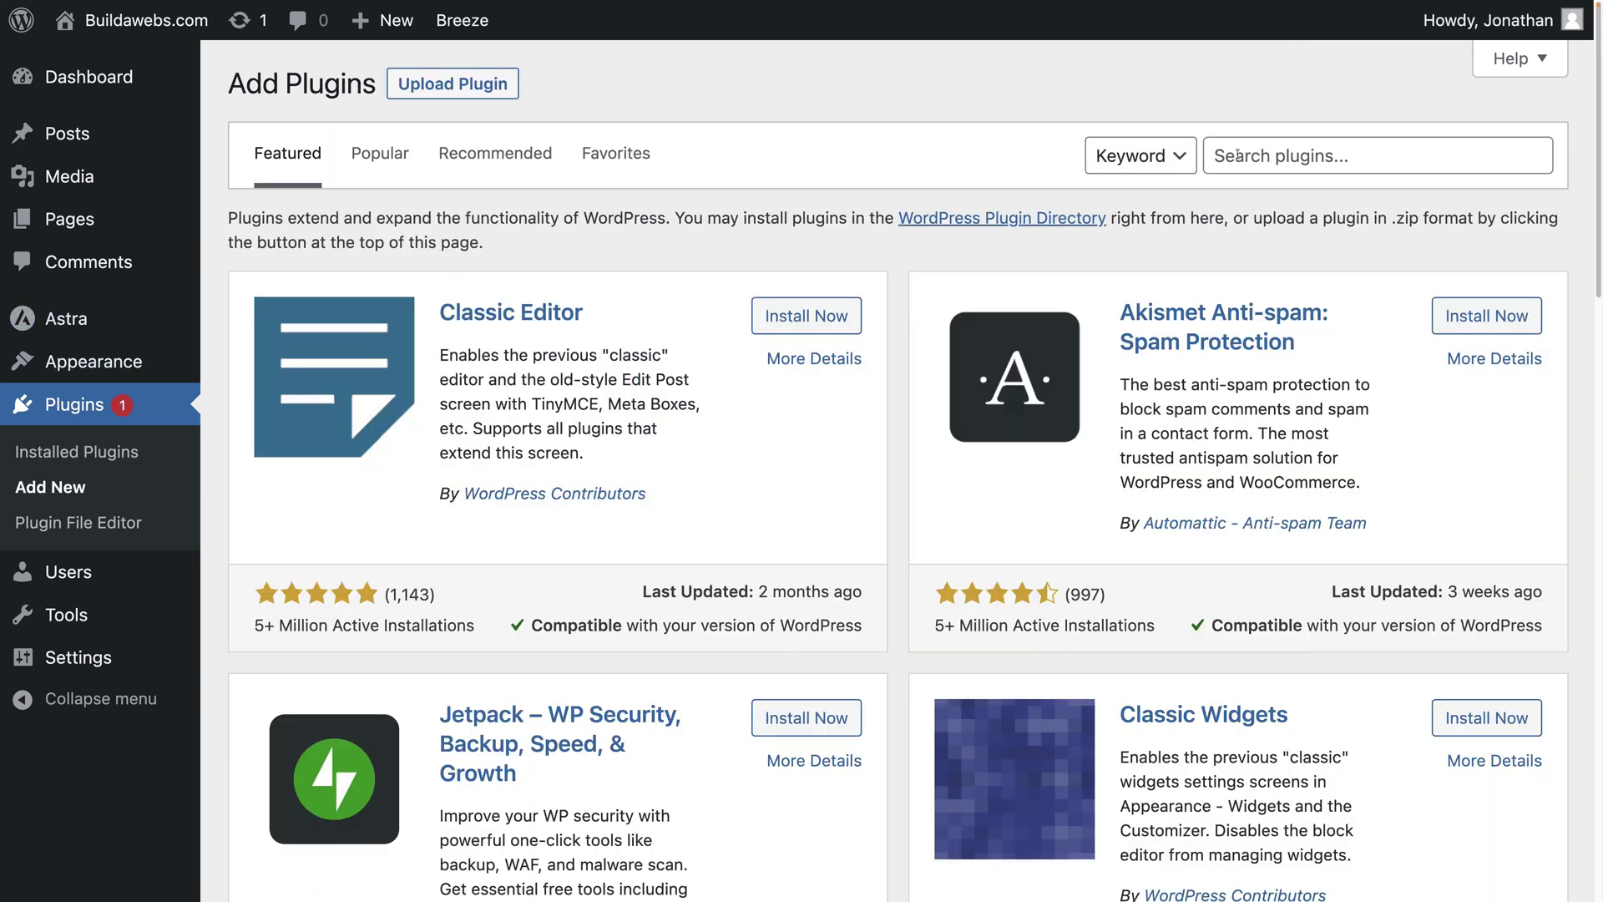
{"action": "left_click", "coordinate": [1256, 156]}
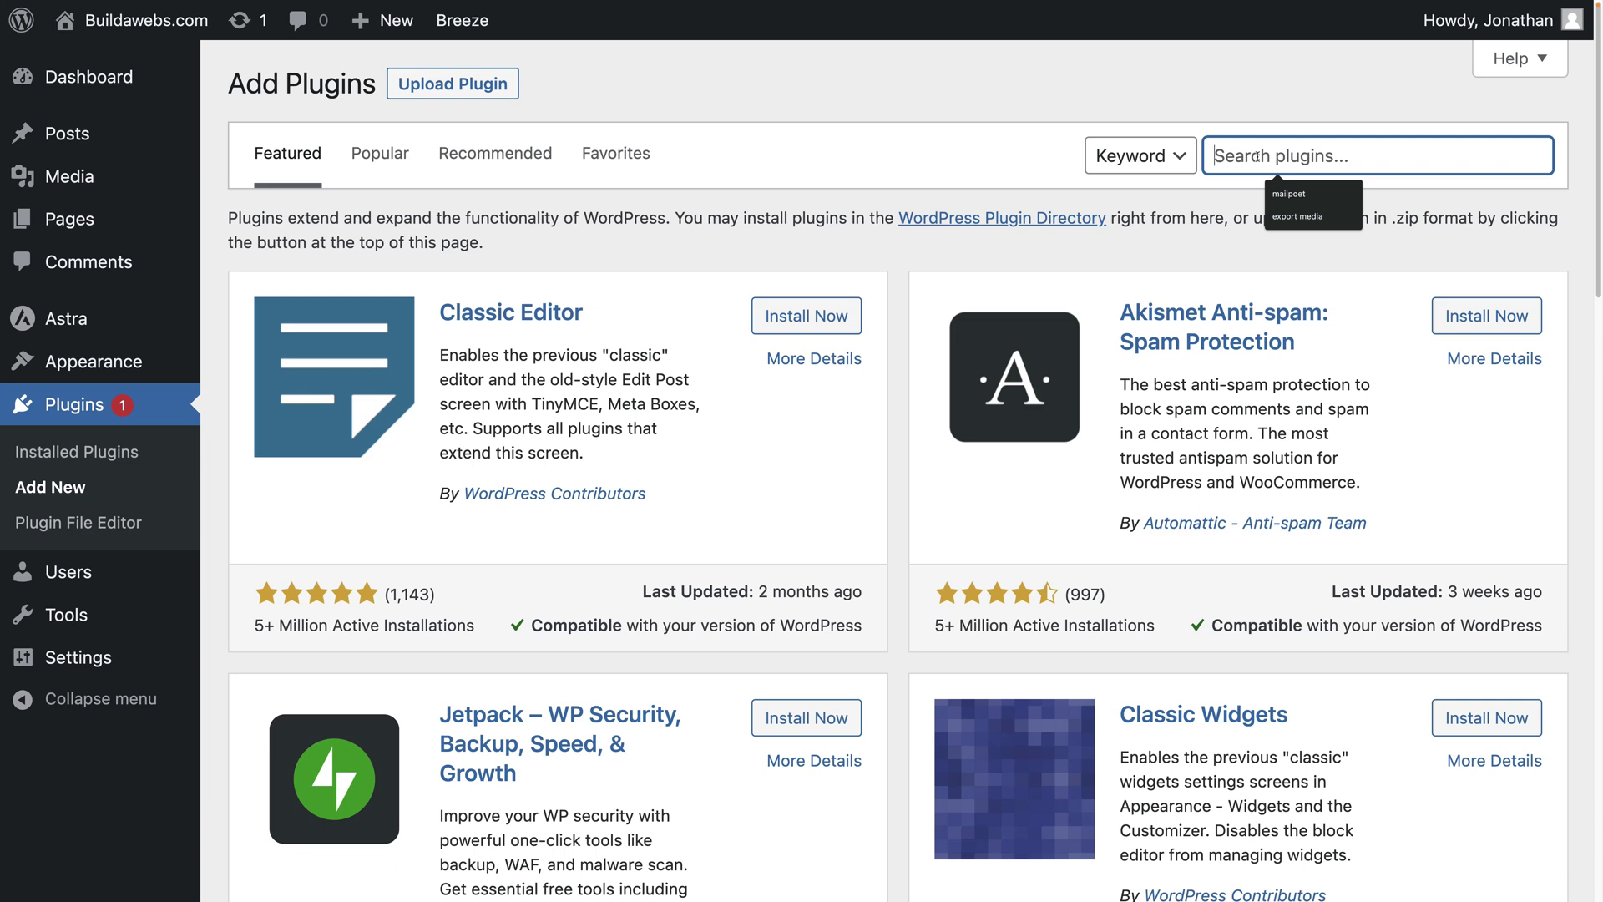
{"action": "type", "text": "Quick and Easy FAQs"}
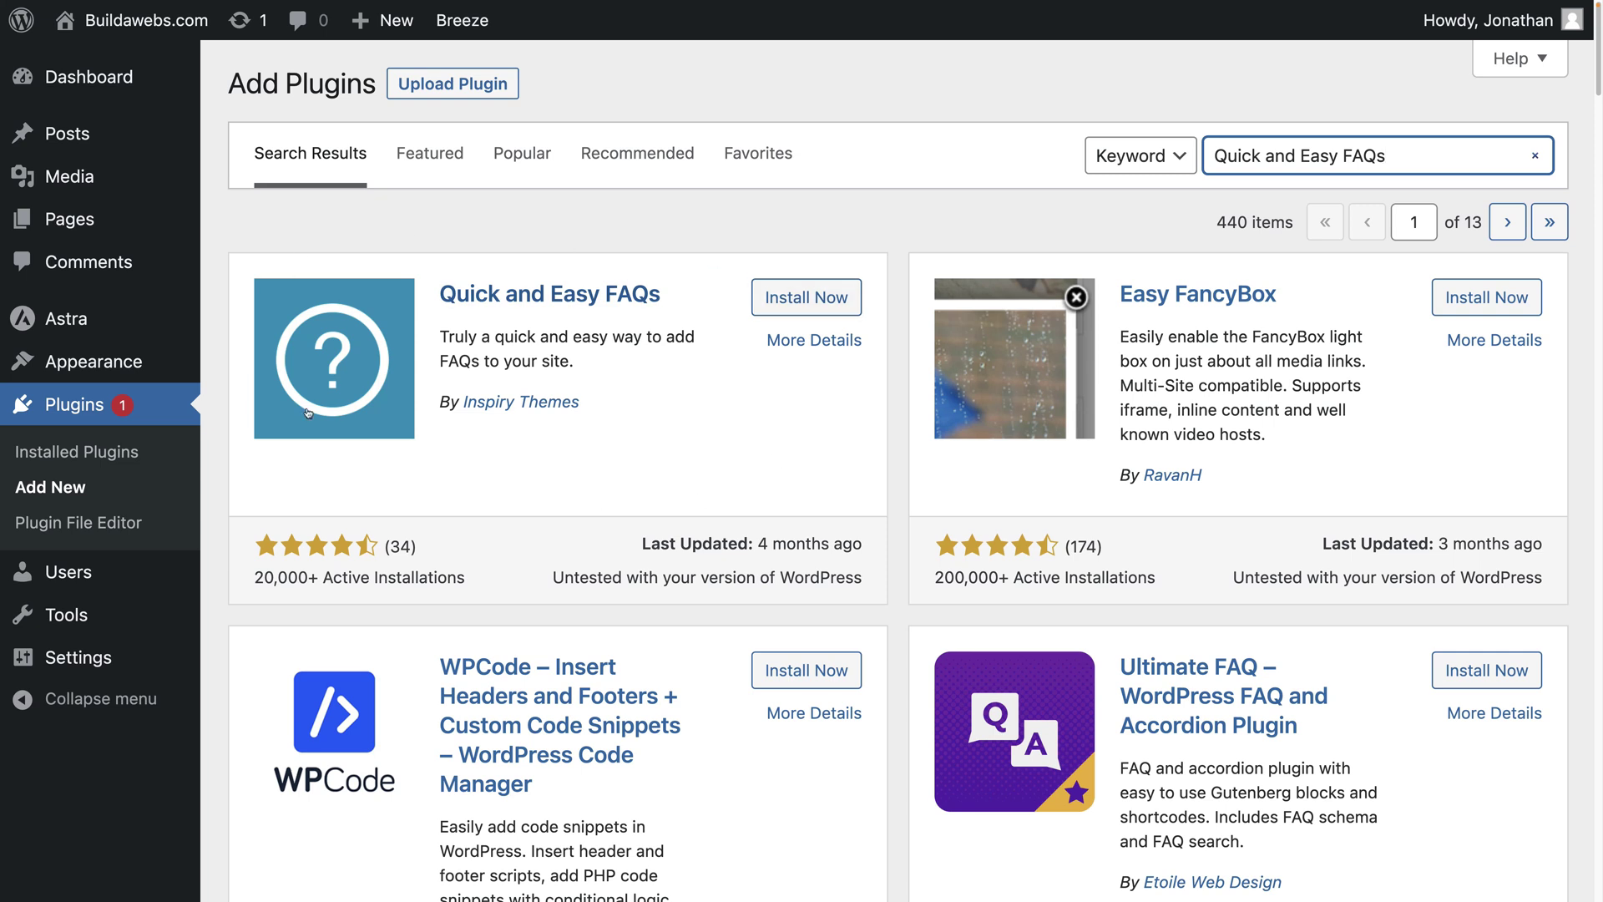
{"action": "left_click", "coordinate": [805, 299]}
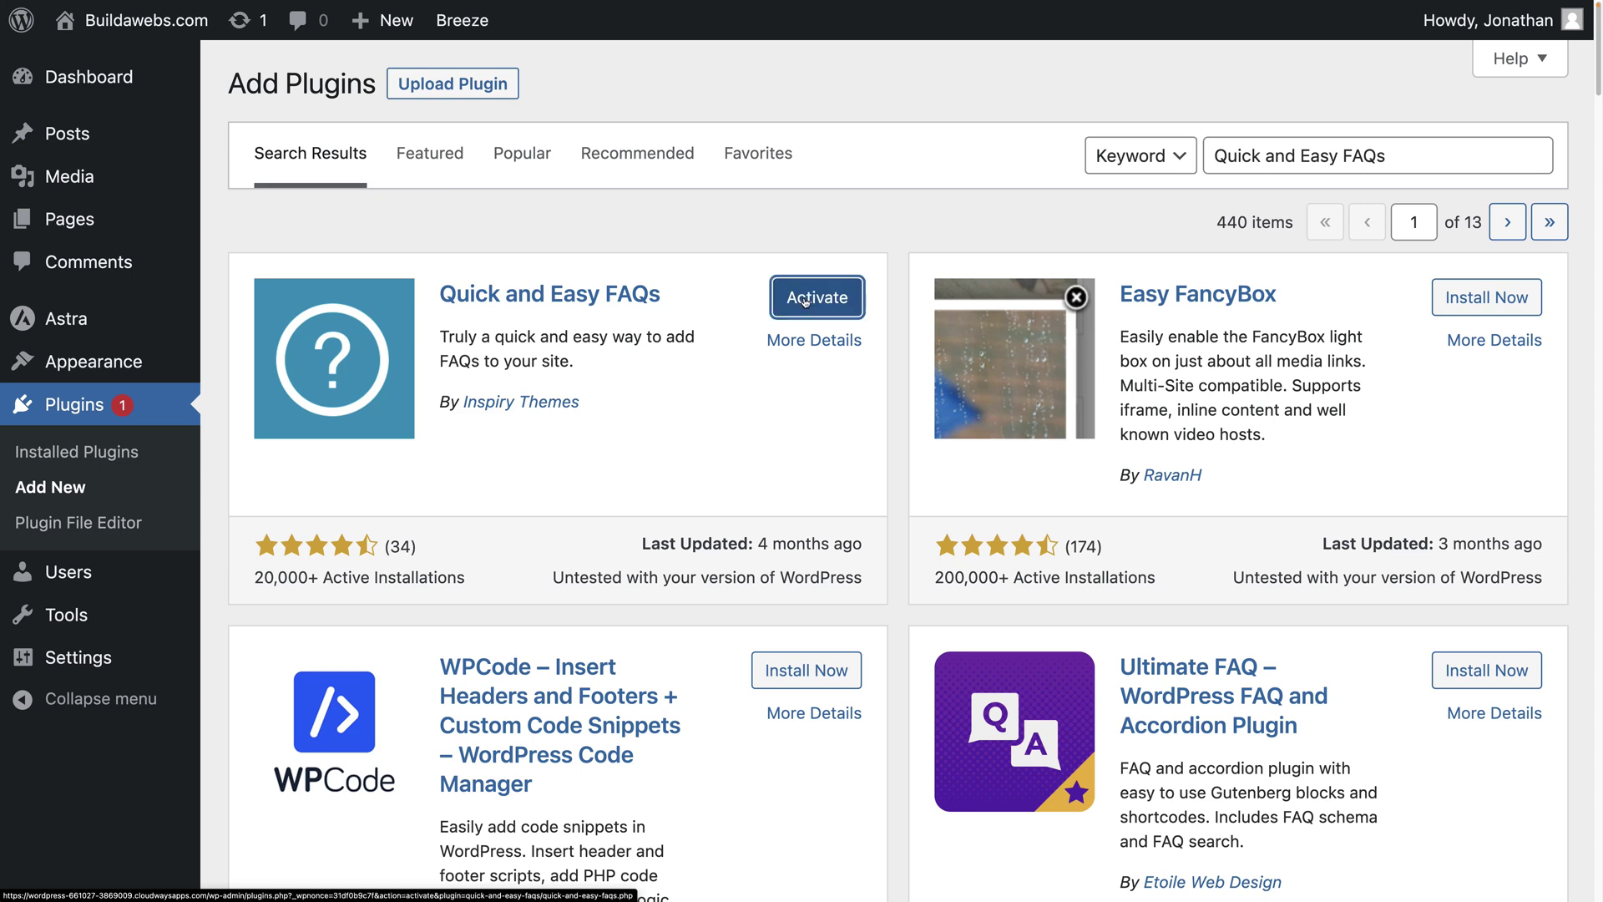
{"action": "left_click", "coordinate": [805, 299]}
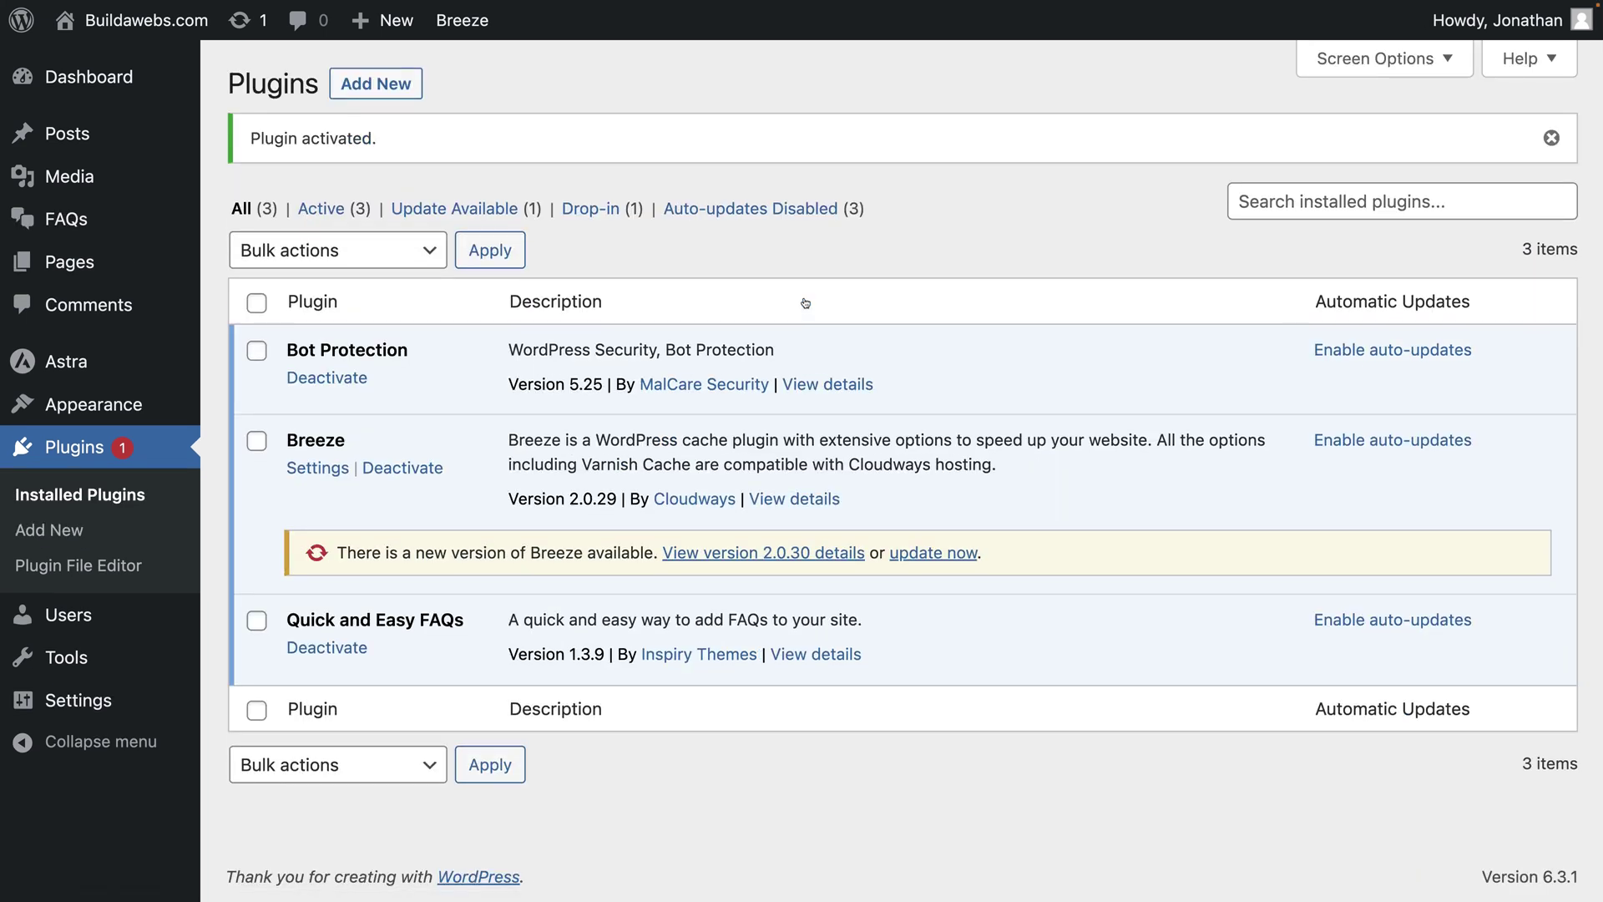
Start a new FAQ entry from the FAQs menu
{"action": "mouse_move", "coordinate": [94, 221]}
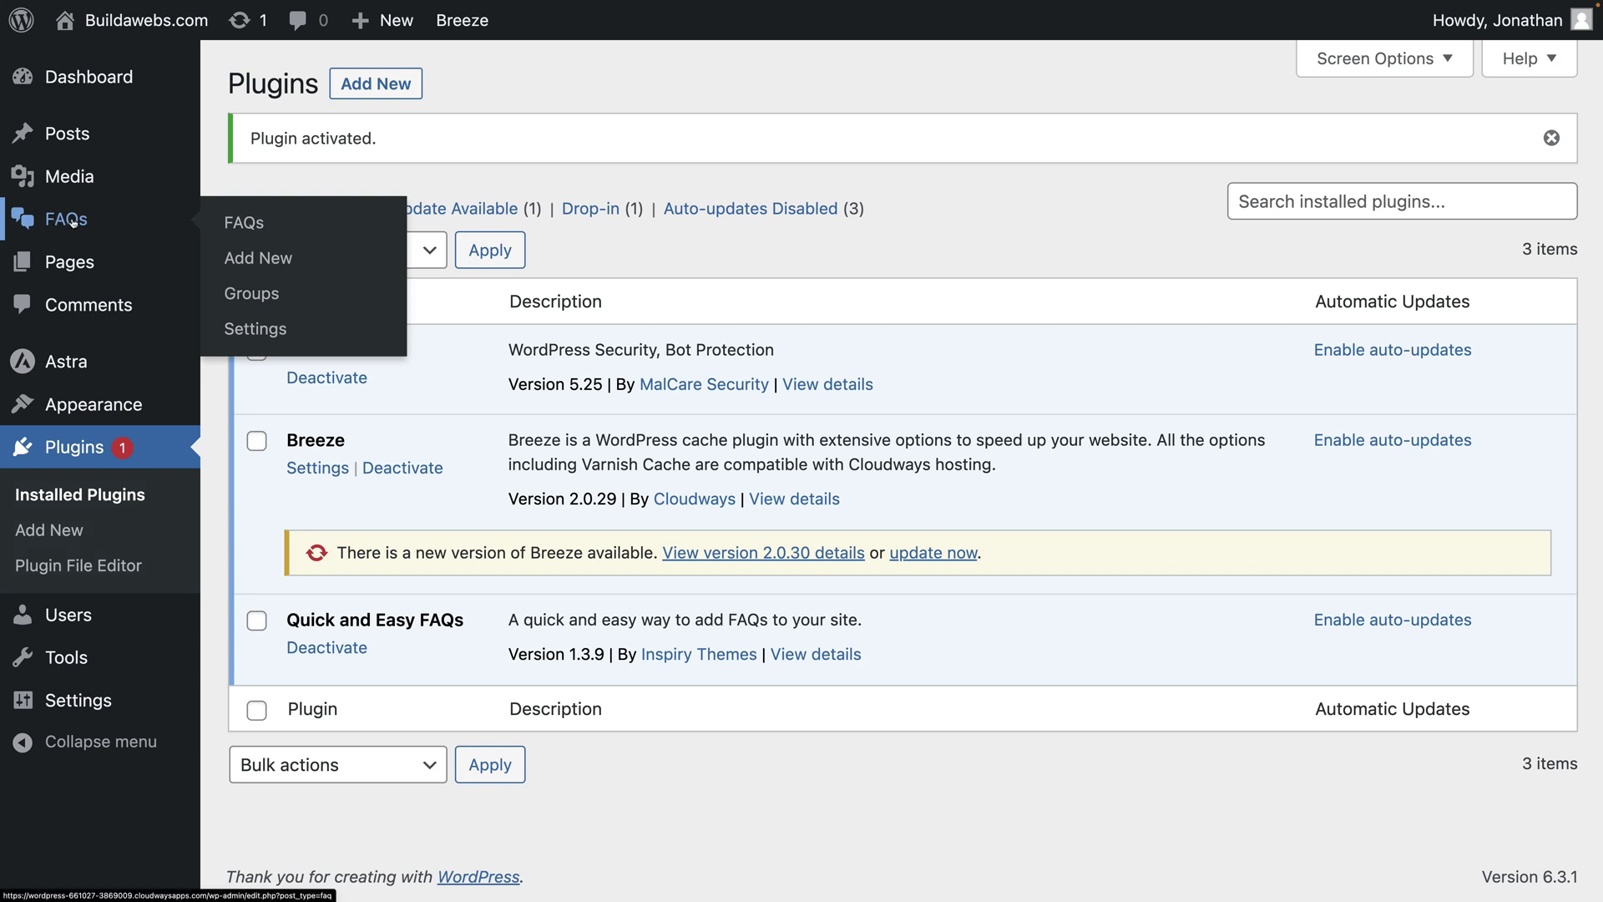
{"action": "left_click", "coordinate": [73, 221]}
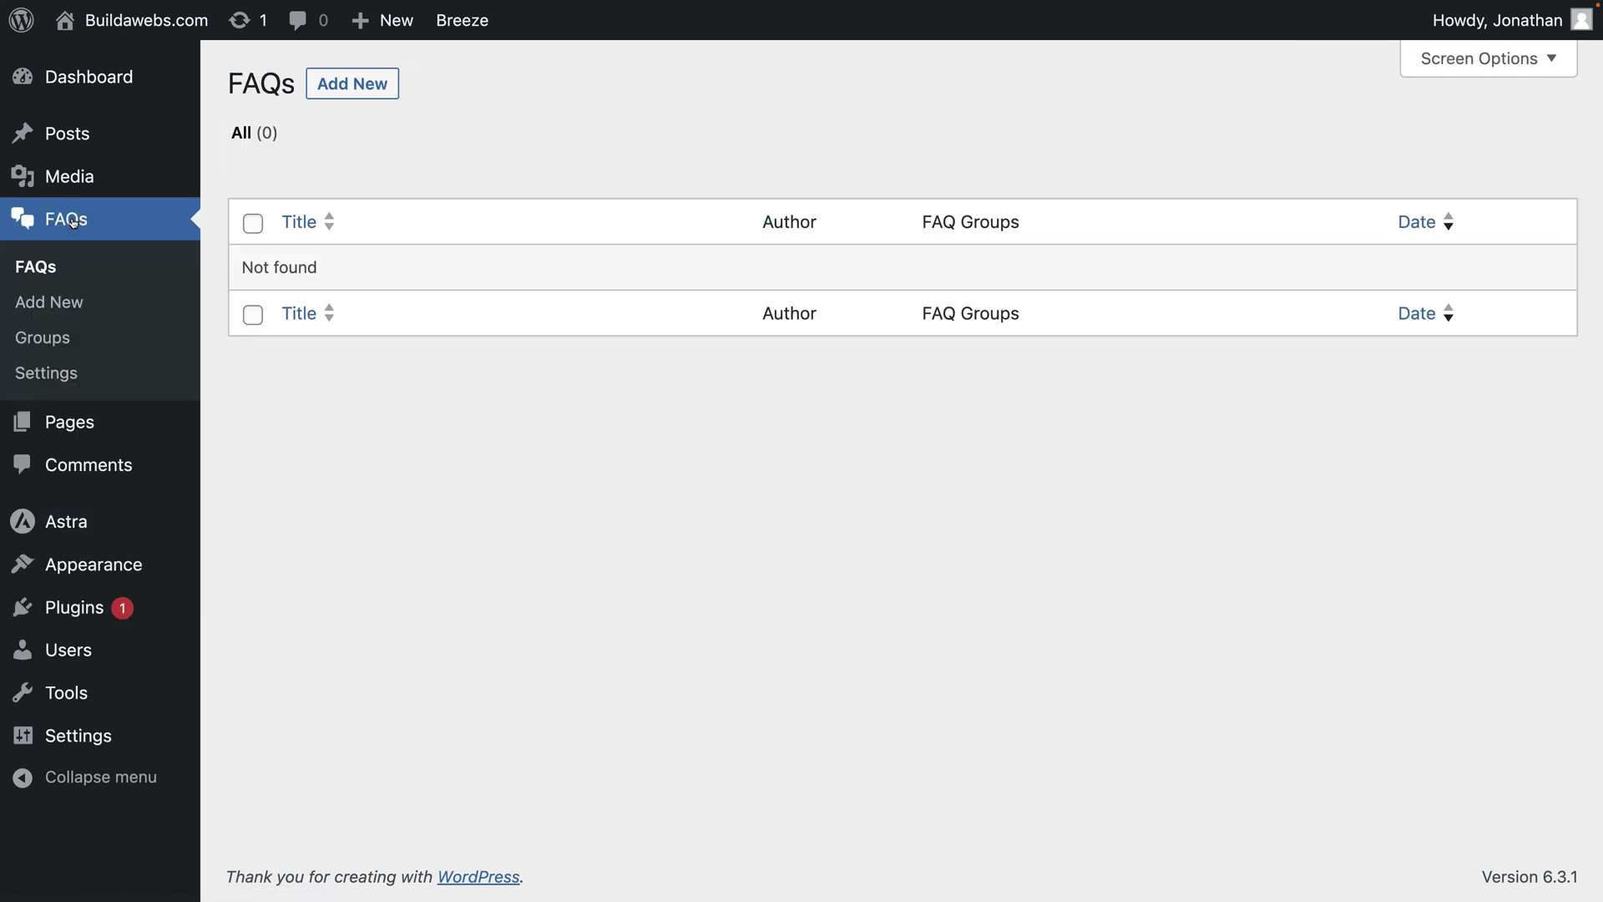
{"action": "left_click", "coordinate": [359, 87]}
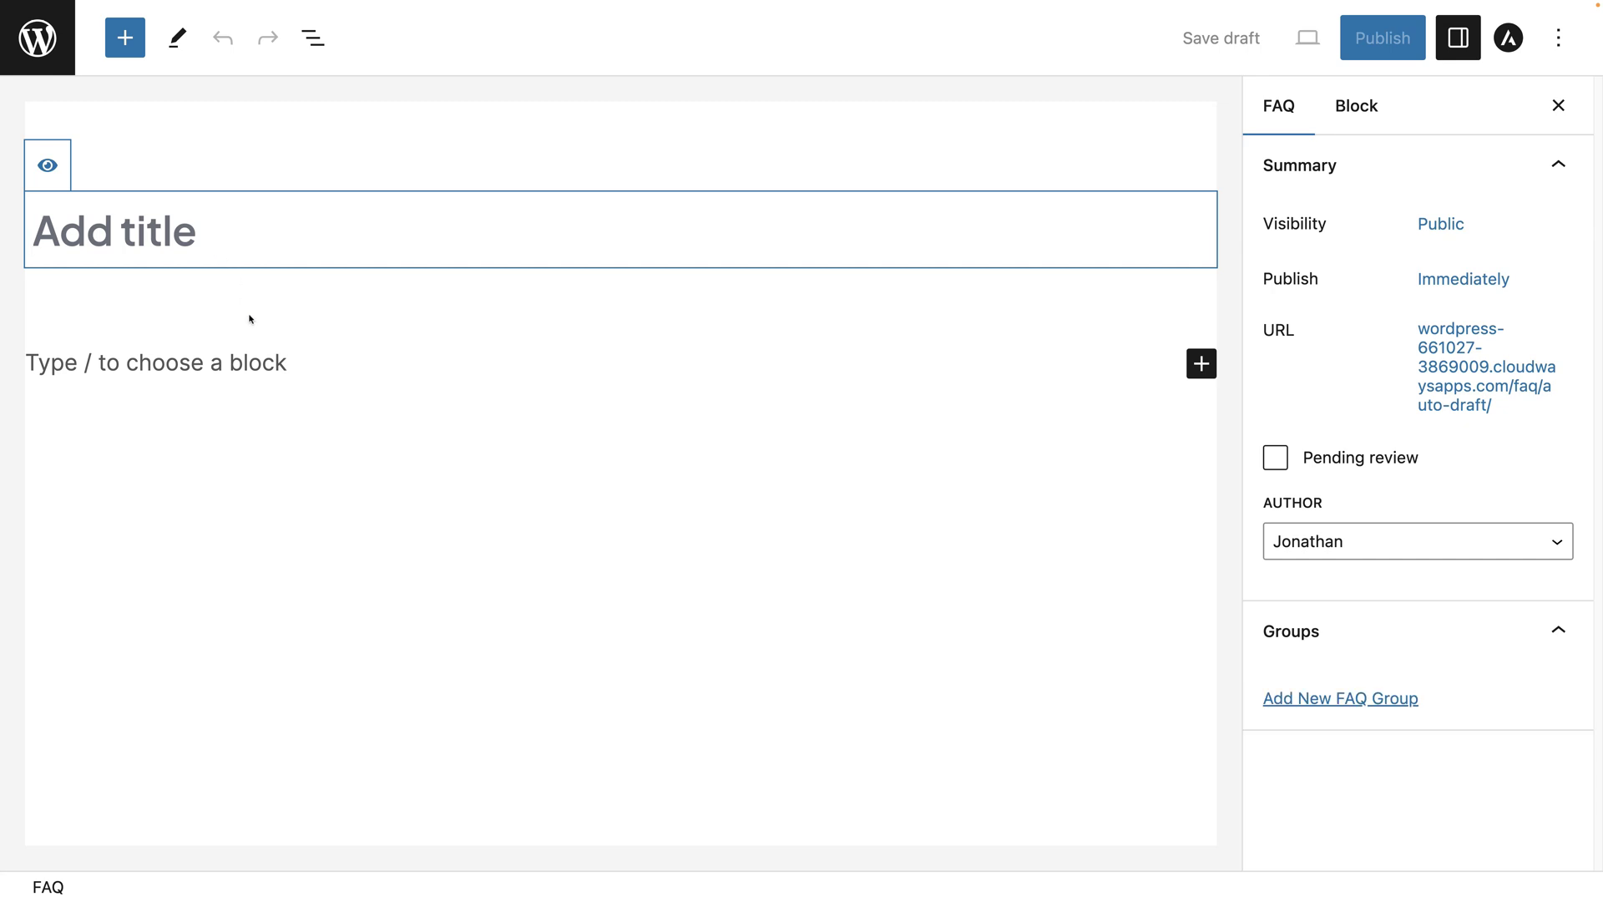
{"action": "left_click", "coordinate": [255, 364]}
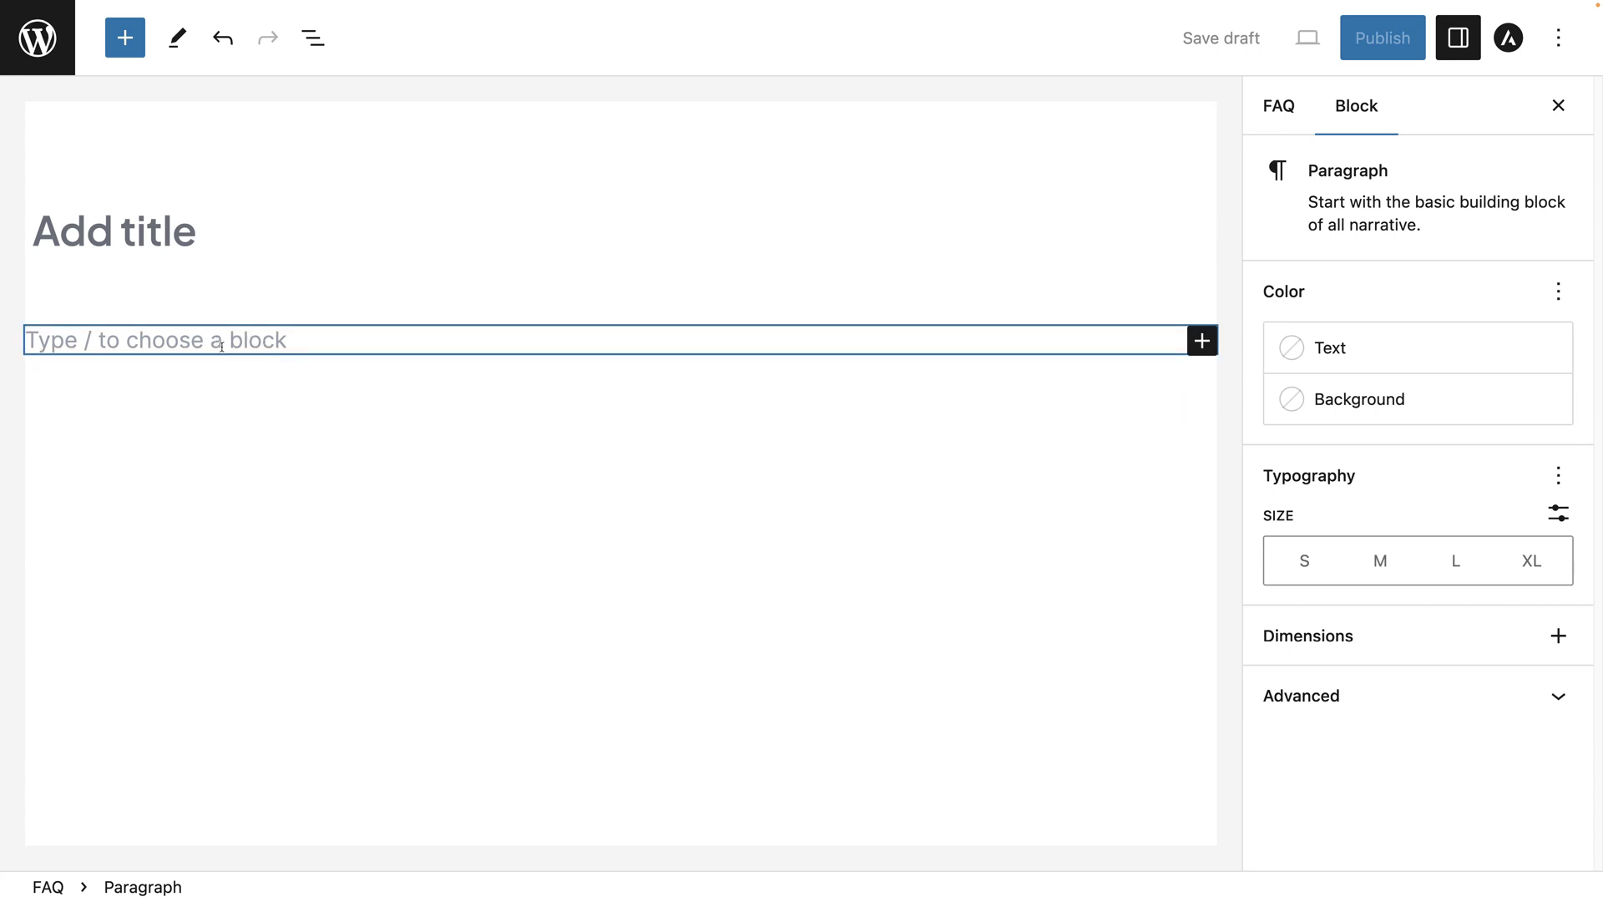
Title the FAQ 'Can i return a product if i change my mind?' and paste the returns-policy answer
{"action": "left_click", "coordinate": [171, 224]}
{"action": "type", "text": "Can i return a product if i change my mind?"}
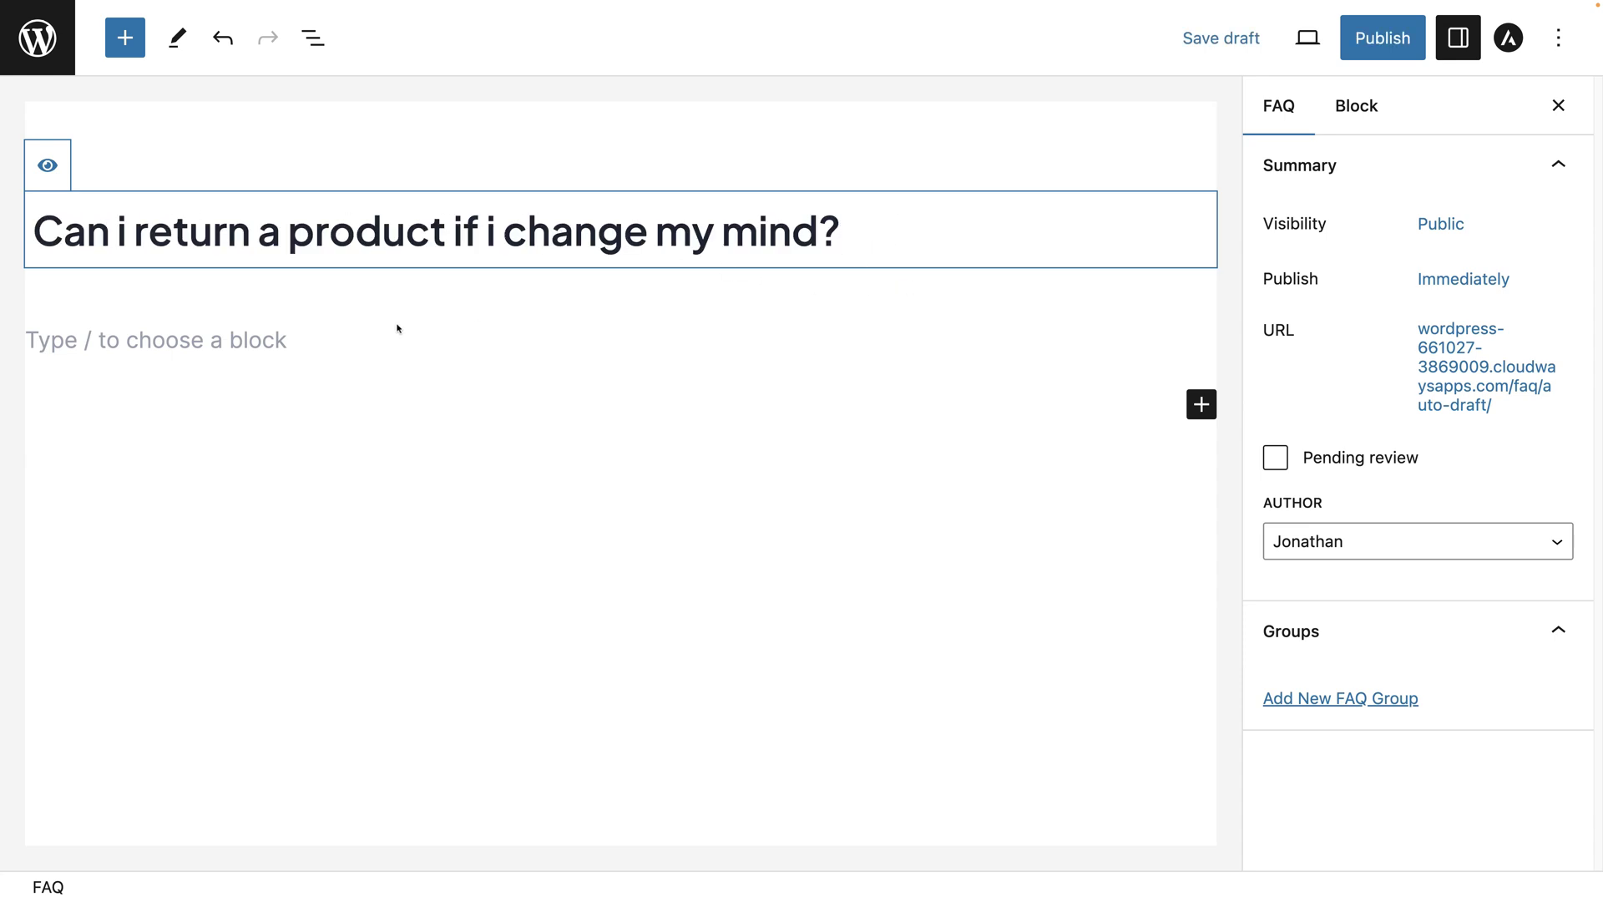
{"action": "left_click", "coordinate": [203, 341]}
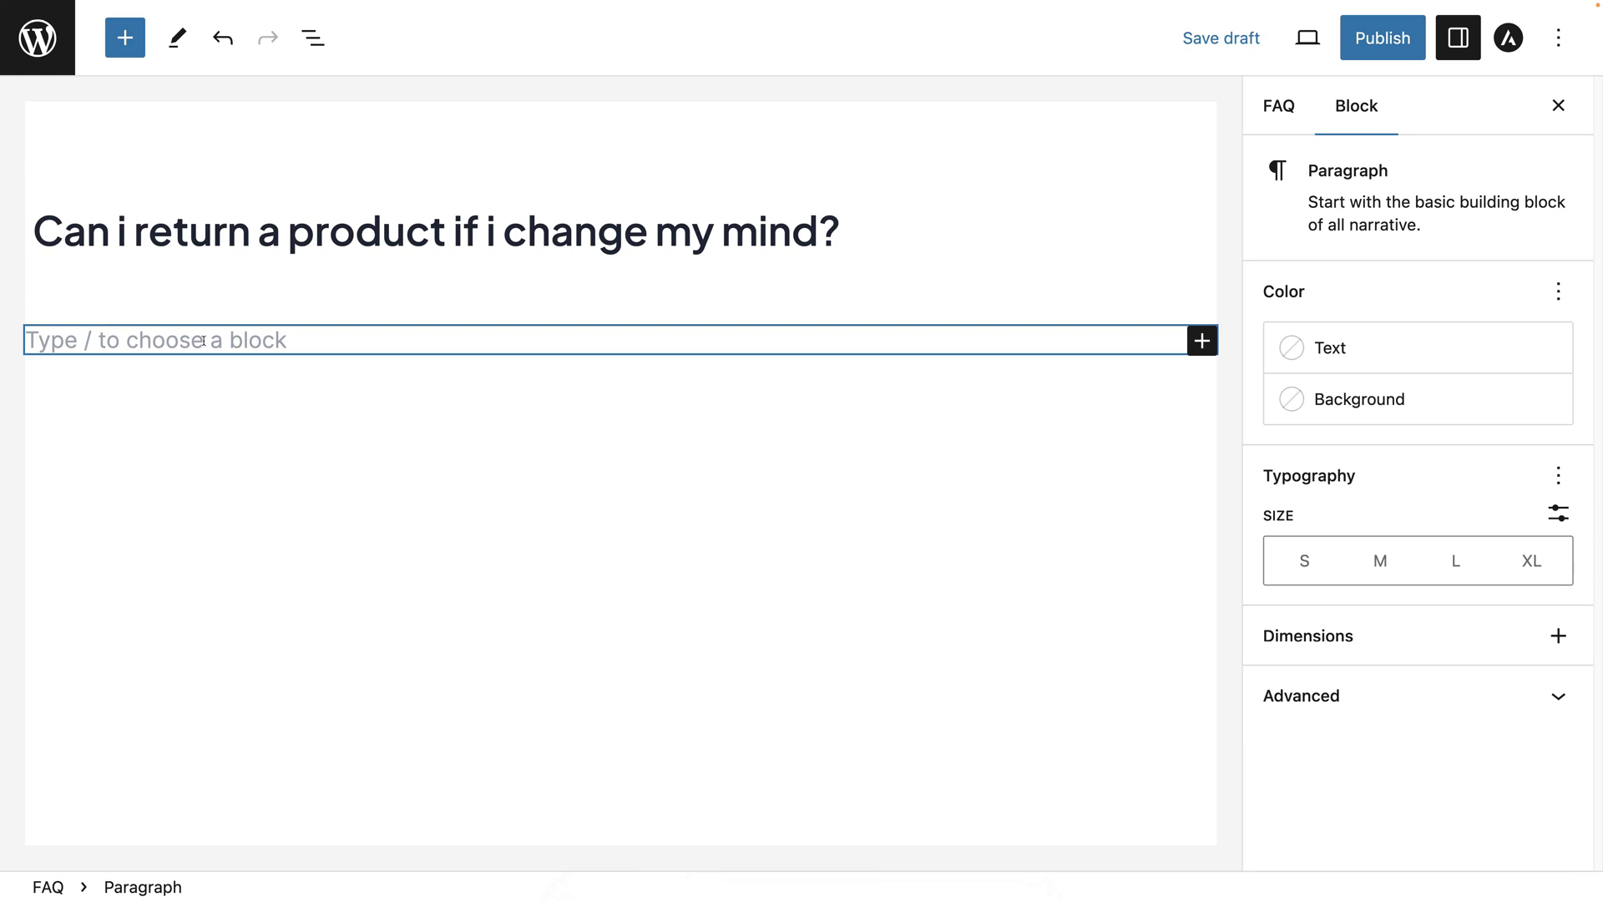
{"action": "type", "text": "Yes, you can return a product if you change your mind, as long as it meets our return policy criteria. Please refer to our \"Returns\" page for more information."}
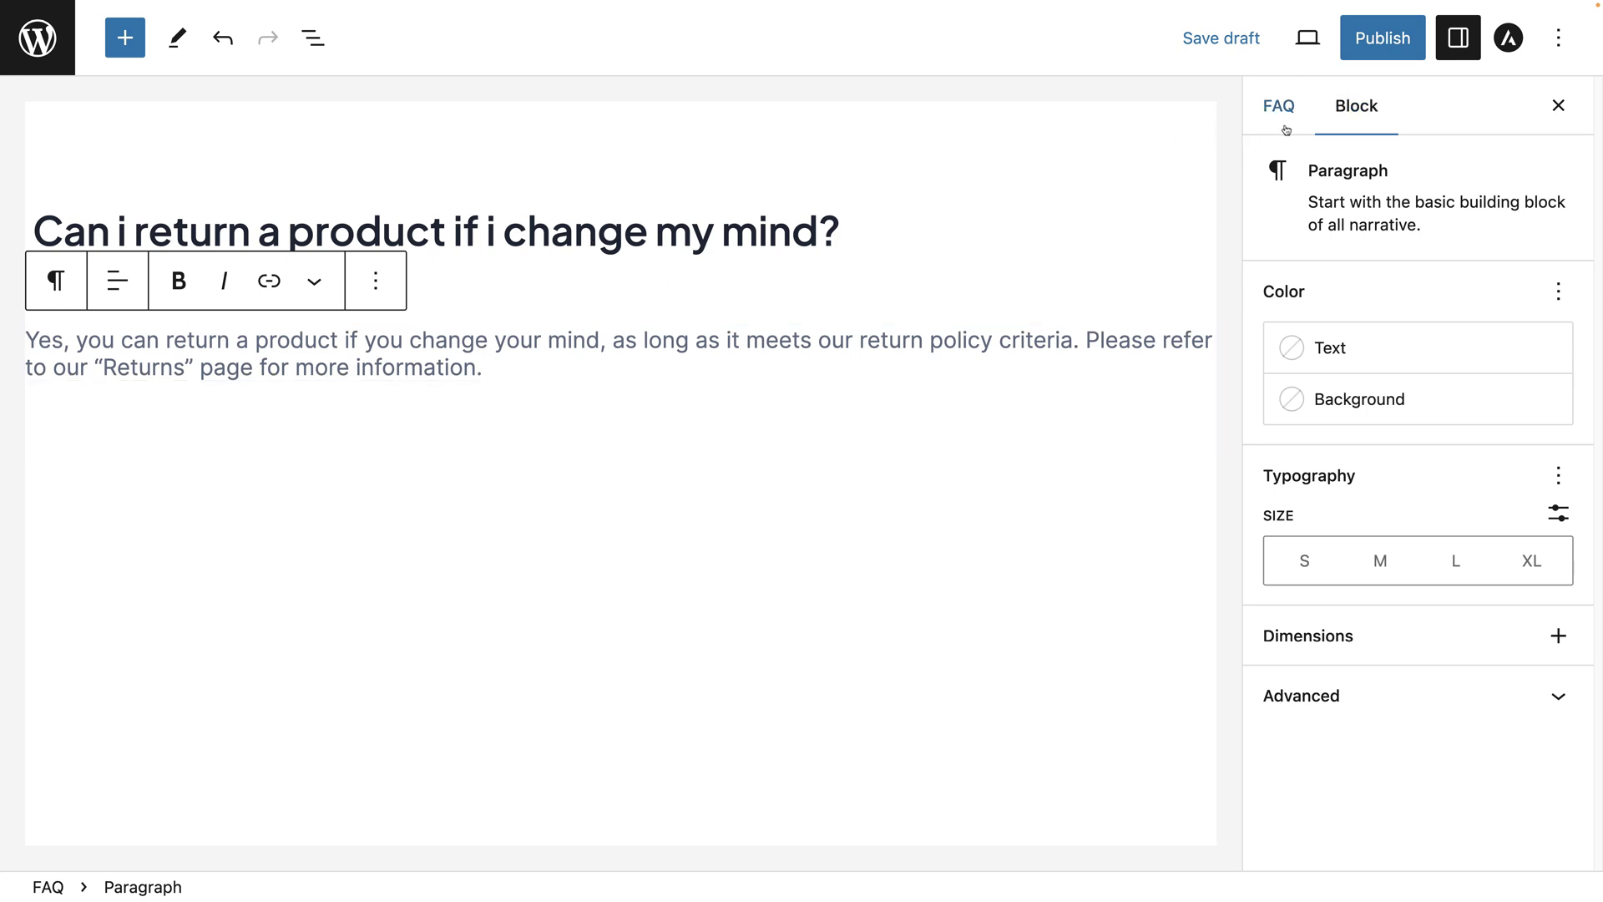
Show the FAQ tab settings and expand Groups to reveal the new FAQ group name field
{"action": "left_click", "coordinate": [1460, 46]}
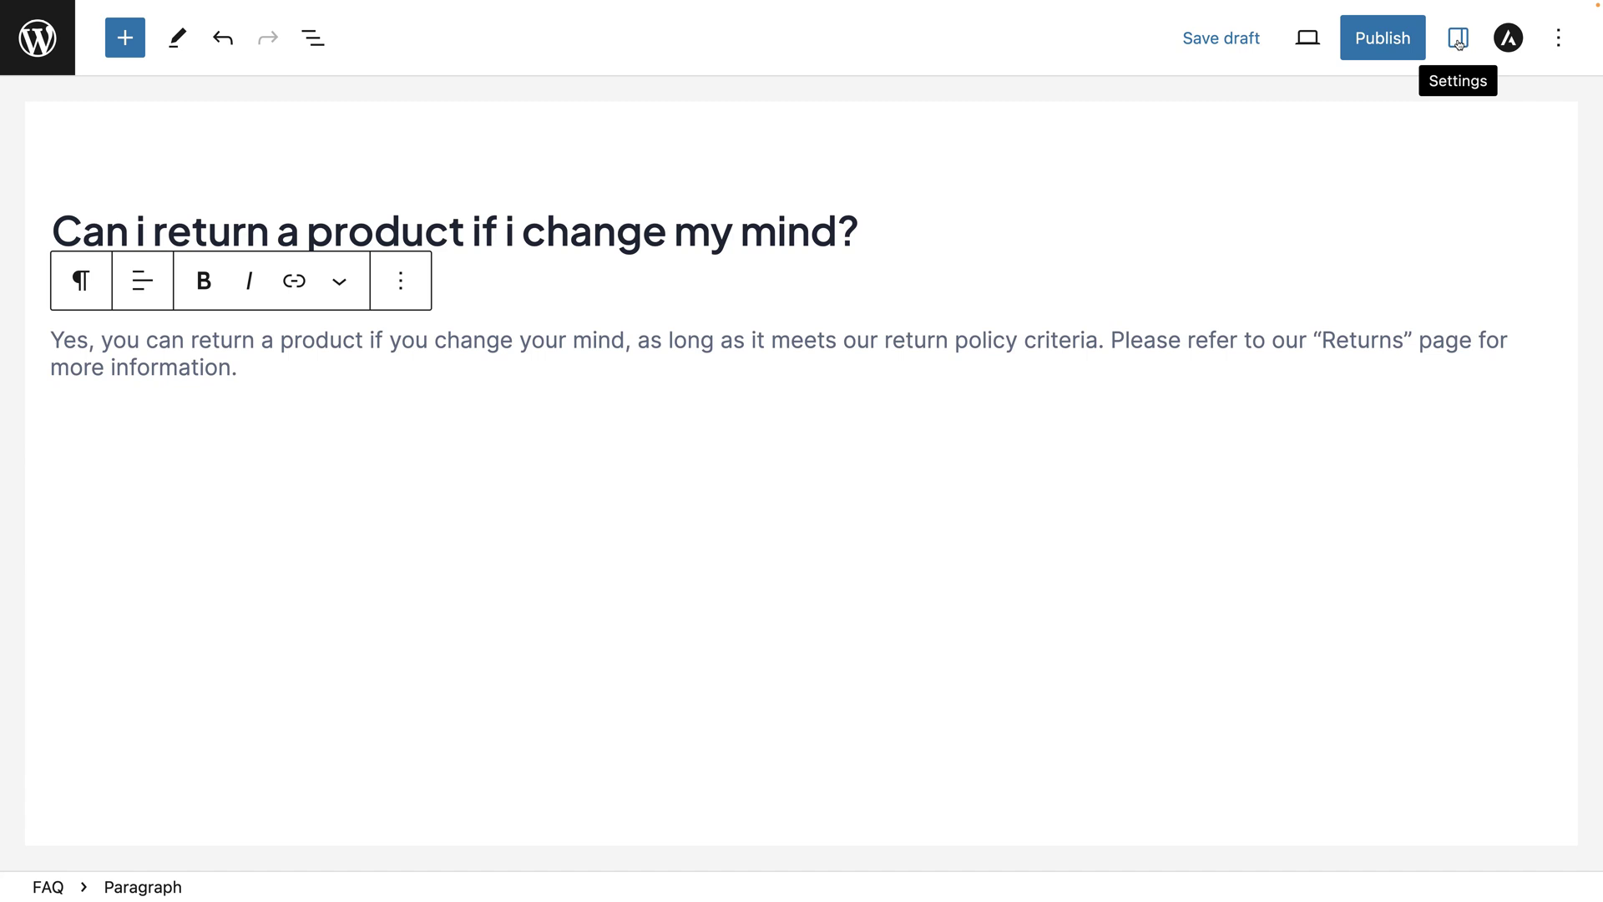
{"action": "left_click", "coordinate": [1460, 44]}
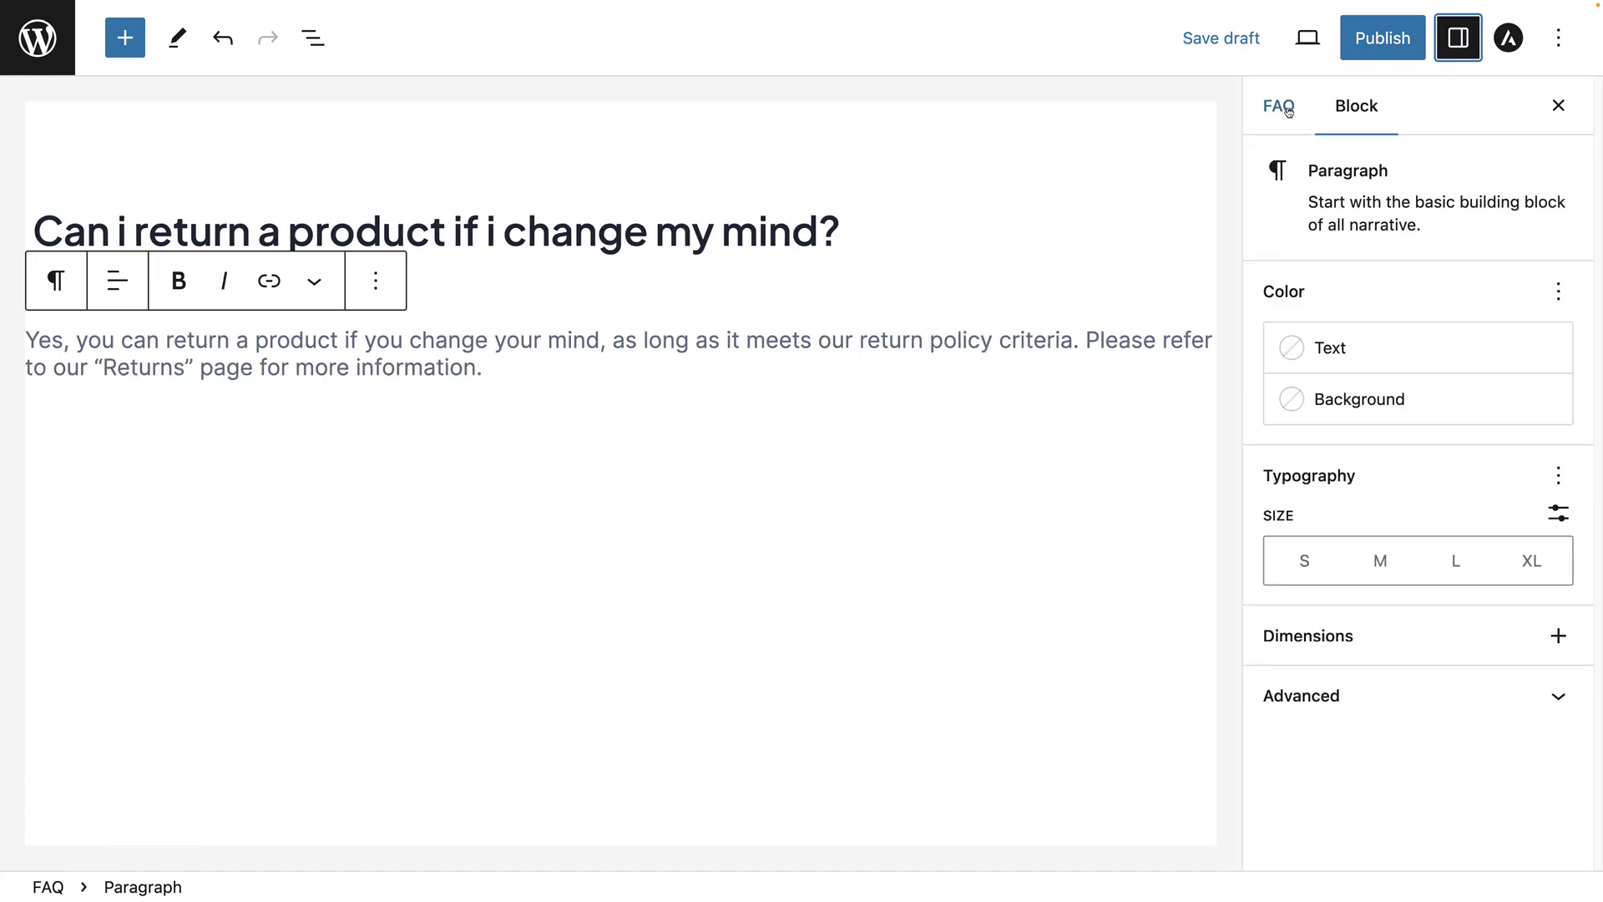
{"action": "left_click", "coordinate": [1288, 111]}
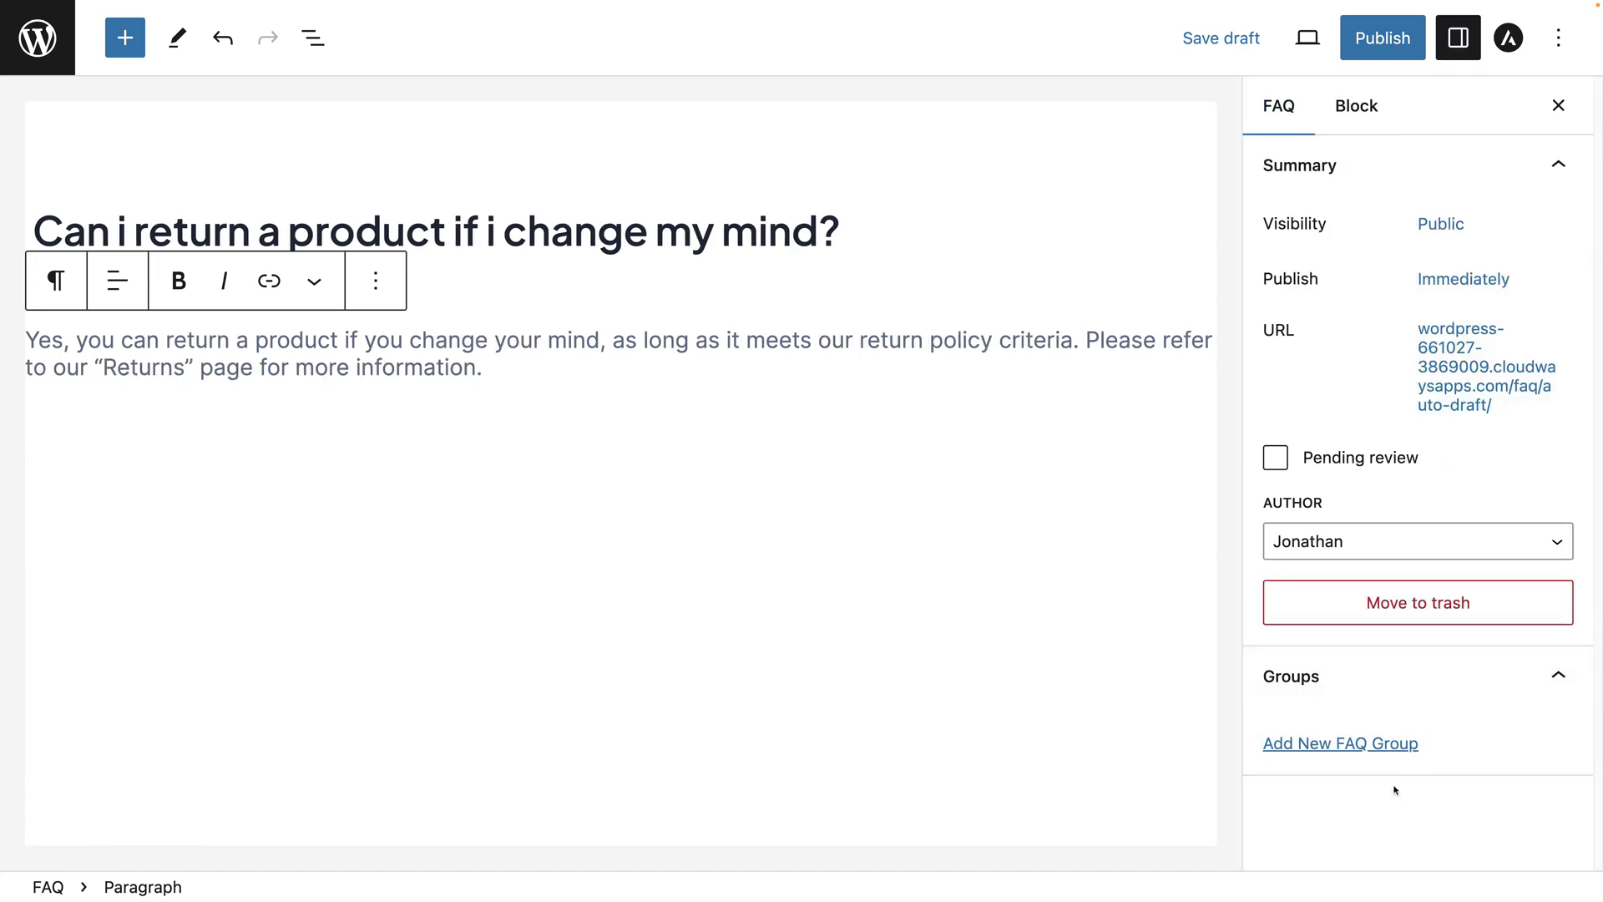
{"action": "left_click", "coordinate": [1349, 682]}
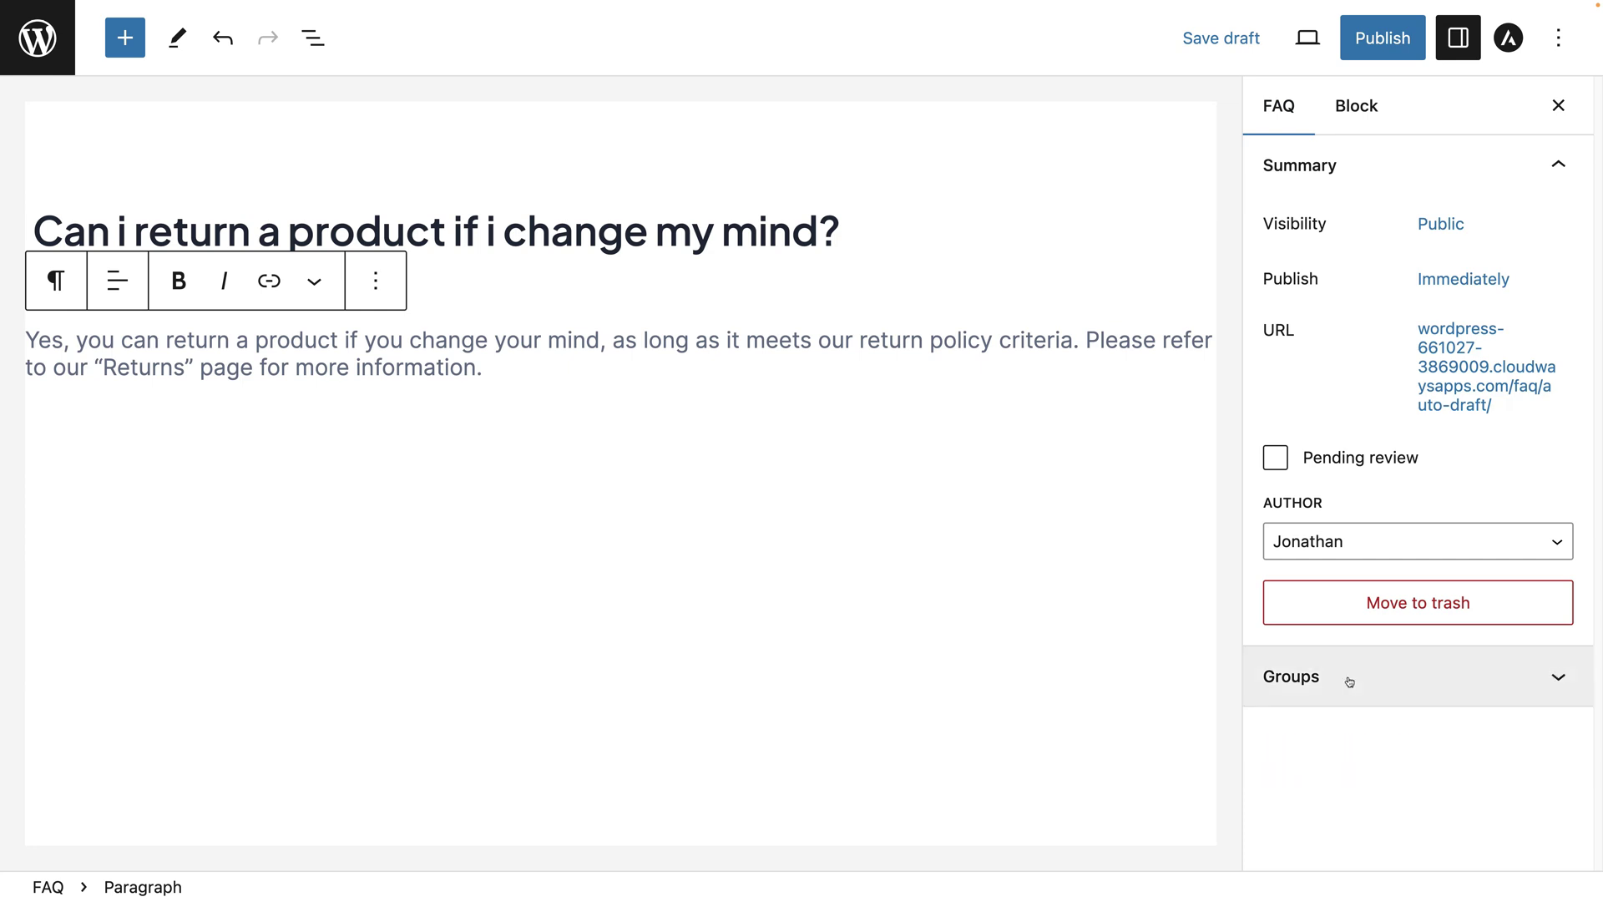
{"action": "left_click", "coordinate": [1350, 681]}
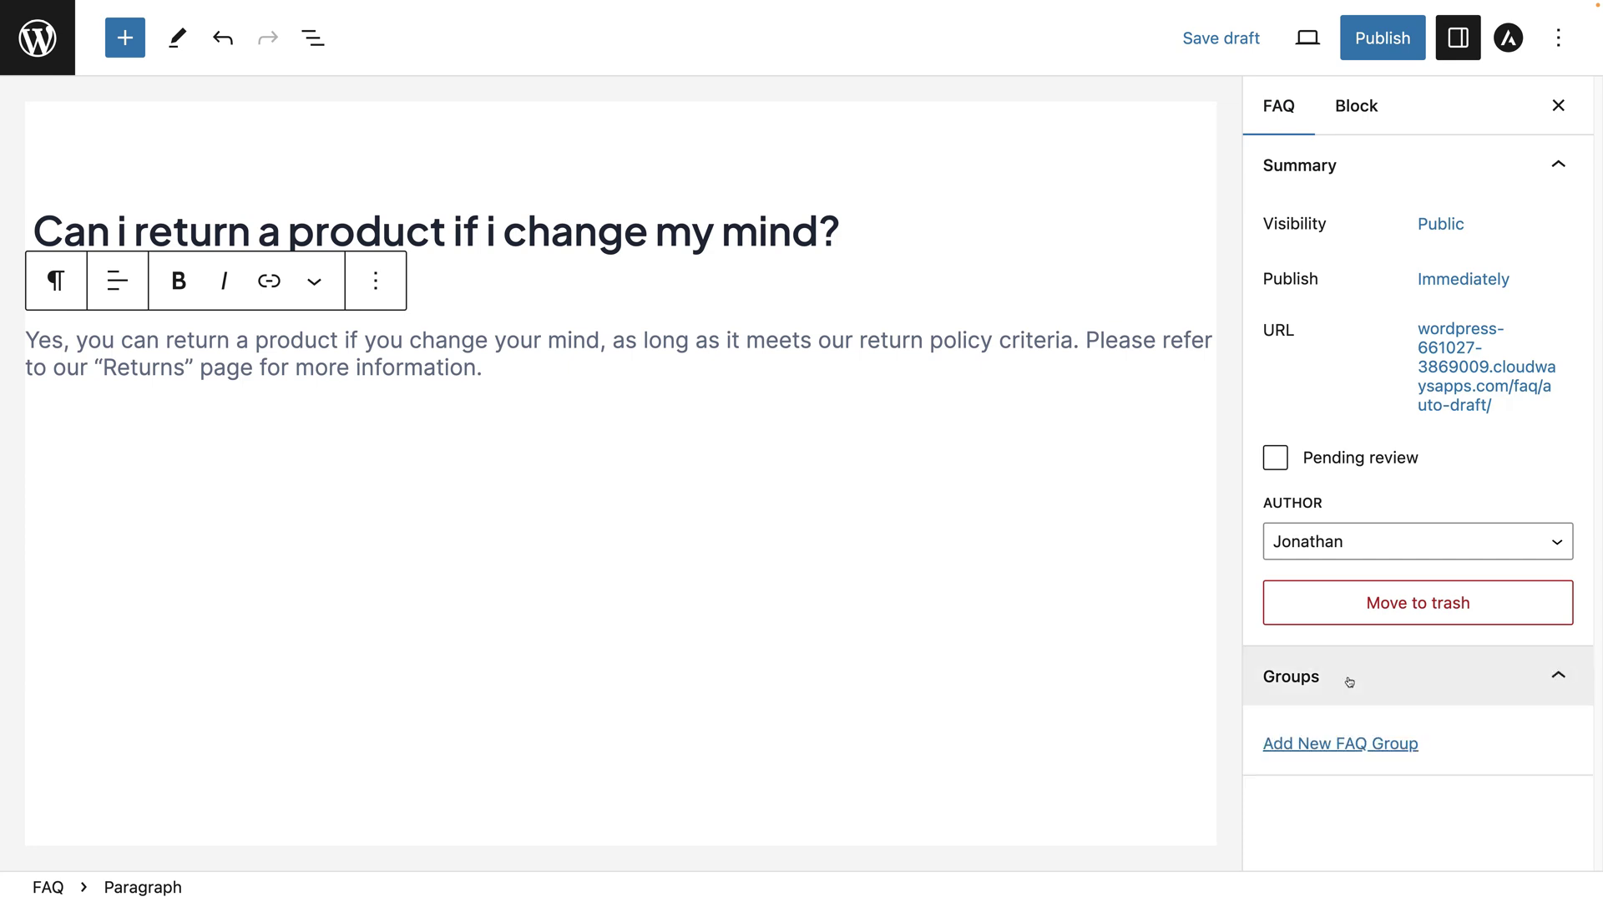
{"action": "left_click", "coordinate": [1342, 746]}
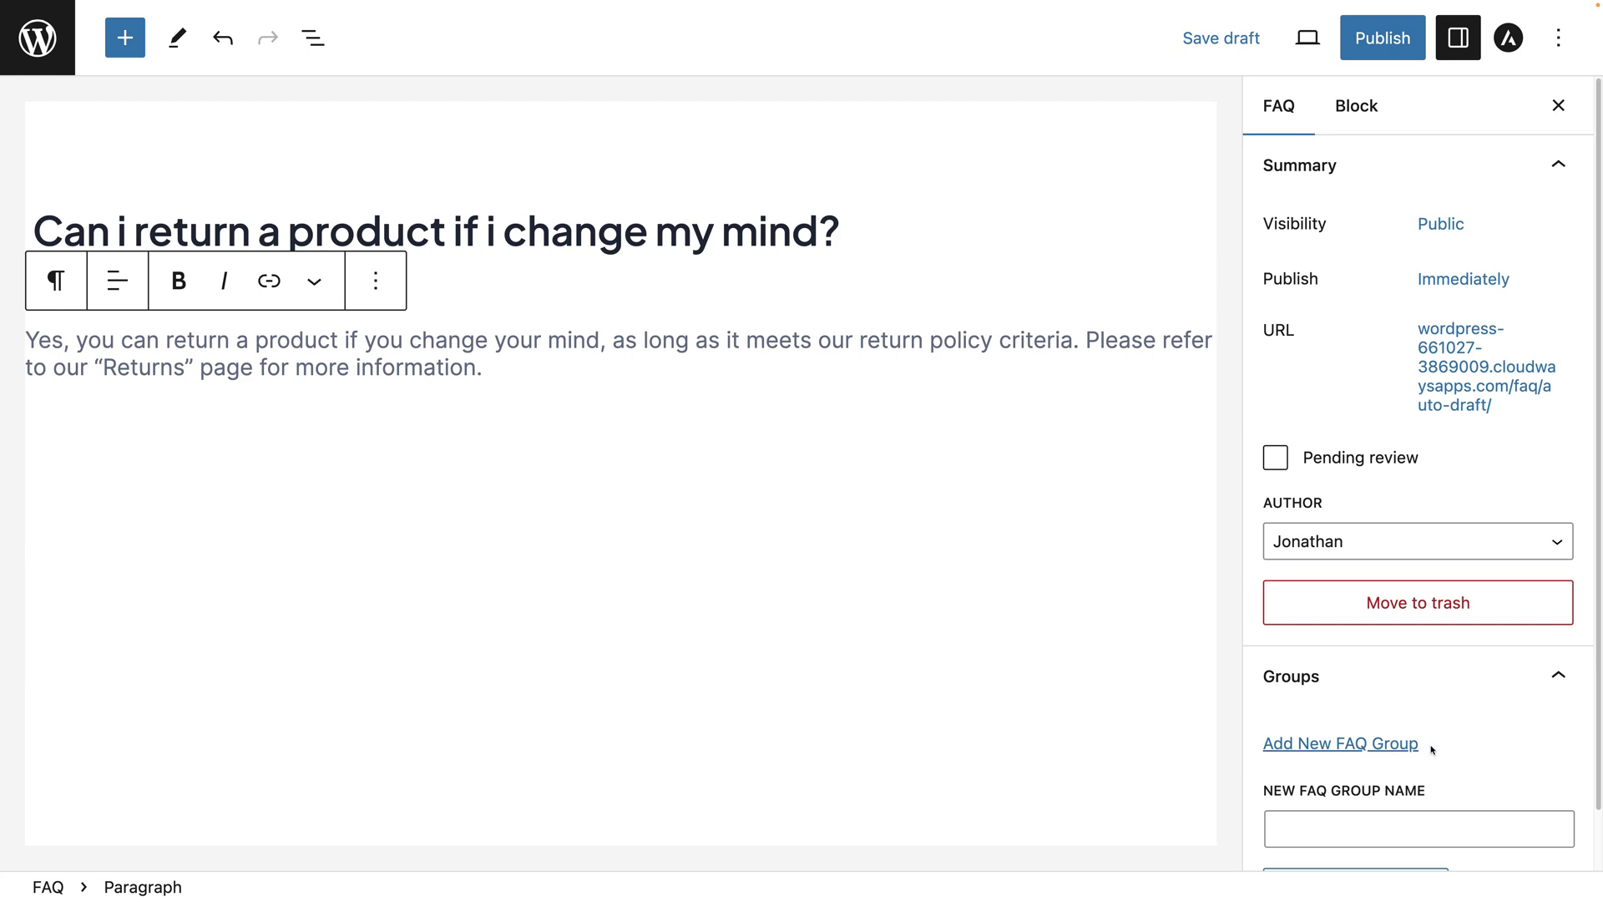
{"action": "scroll", "coordinate": [1495, 755], "scroll_direction": "down", "scroll_amount": 1}
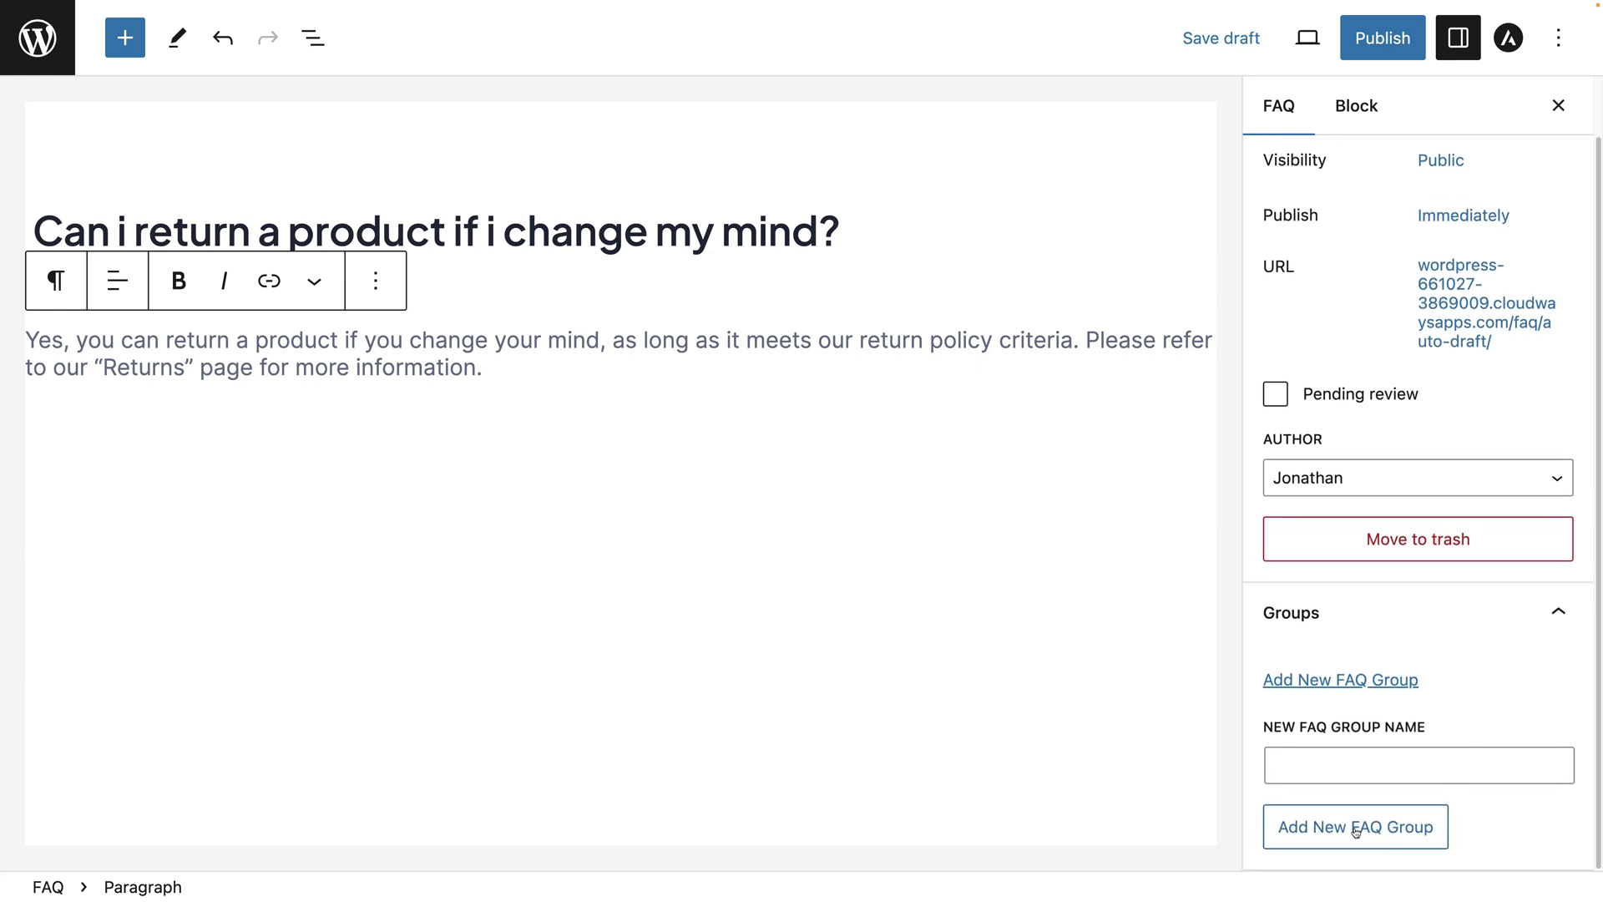
Create a FAQ group named 'Returns' and leave it ticked for this FAQ
{"action": "left_click", "coordinate": [1337, 770]}
{"action": "type", "text": "R"}
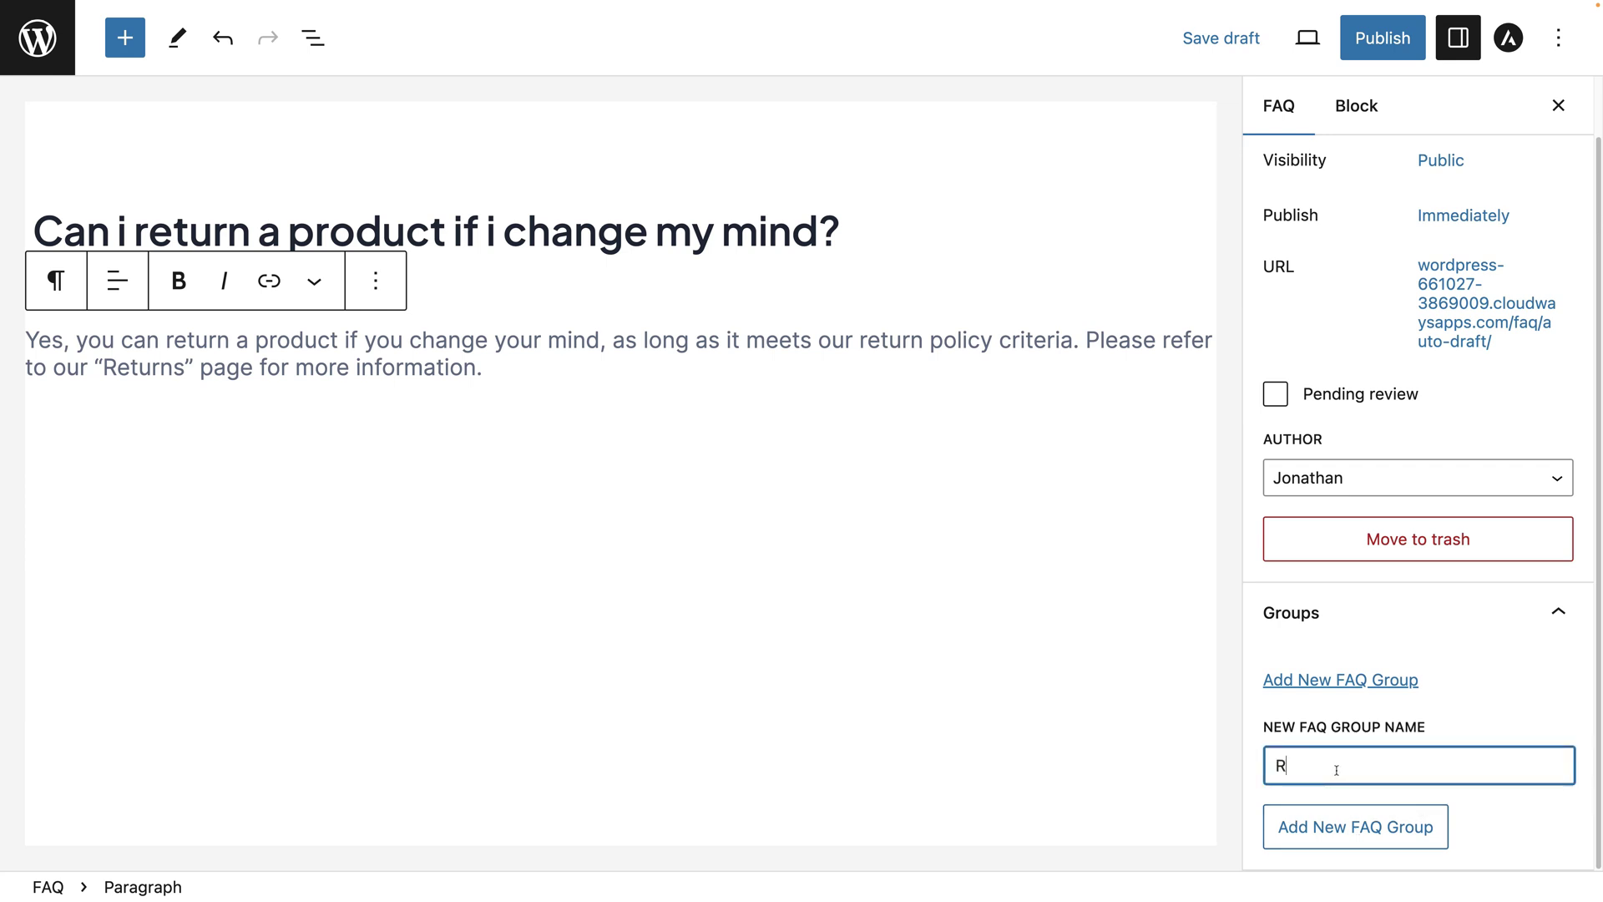
{"action": "type", "text": "eturns"}
{"action": "left_click", "coordinate": [1360, 828]}
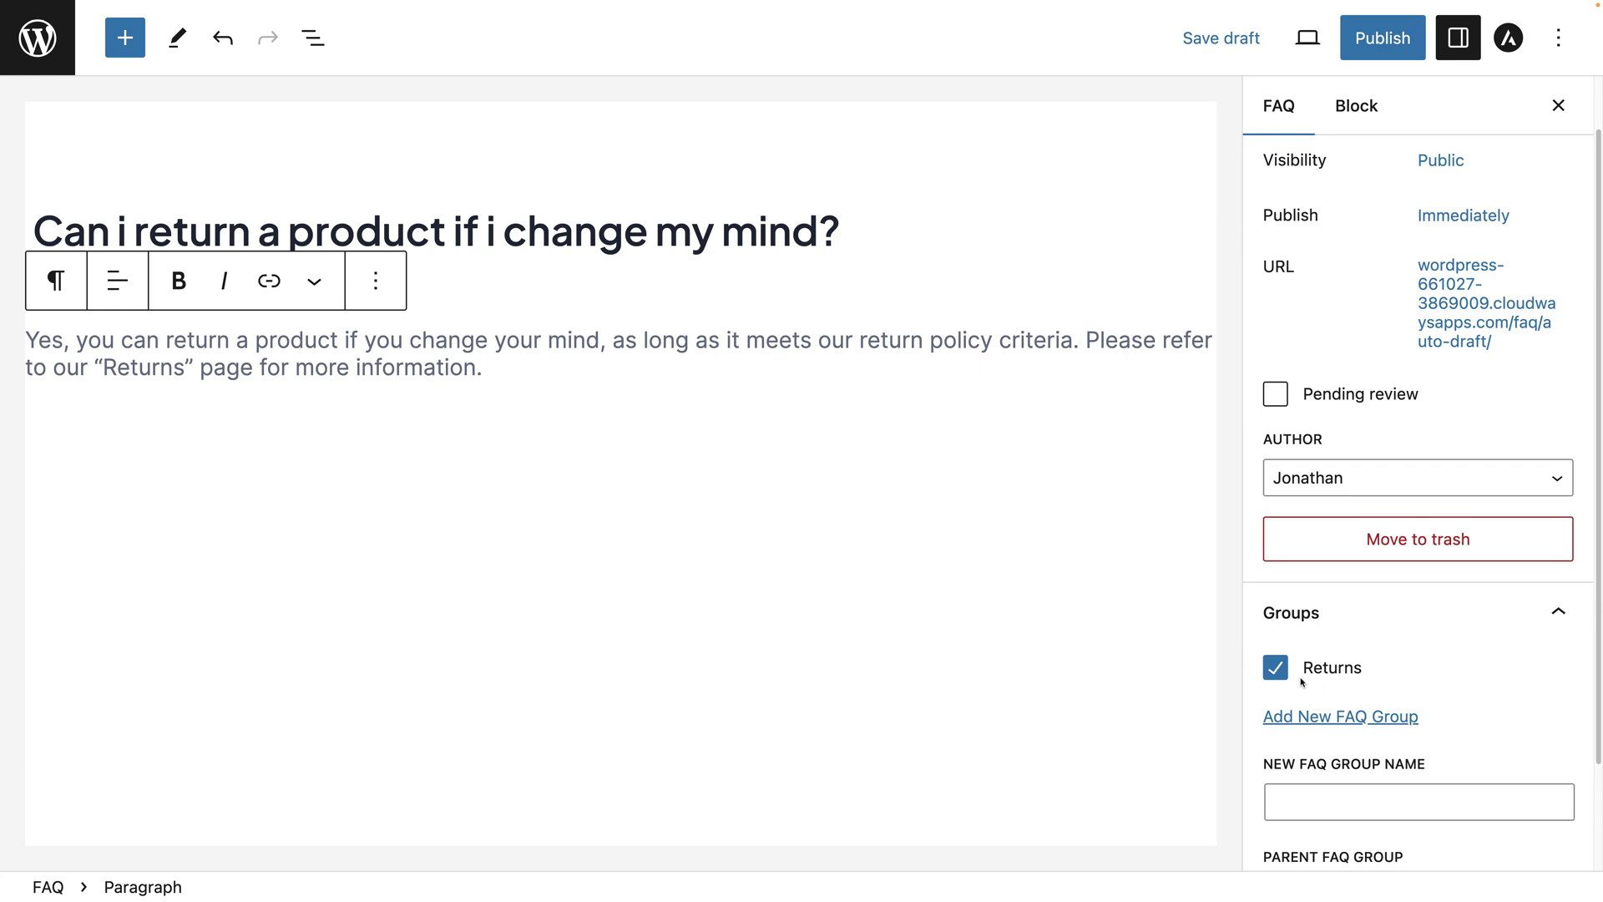
{"action": "scroll", "coordinate": [1428, 786], "scroll_direction": "down", "scroll_amount": 3}
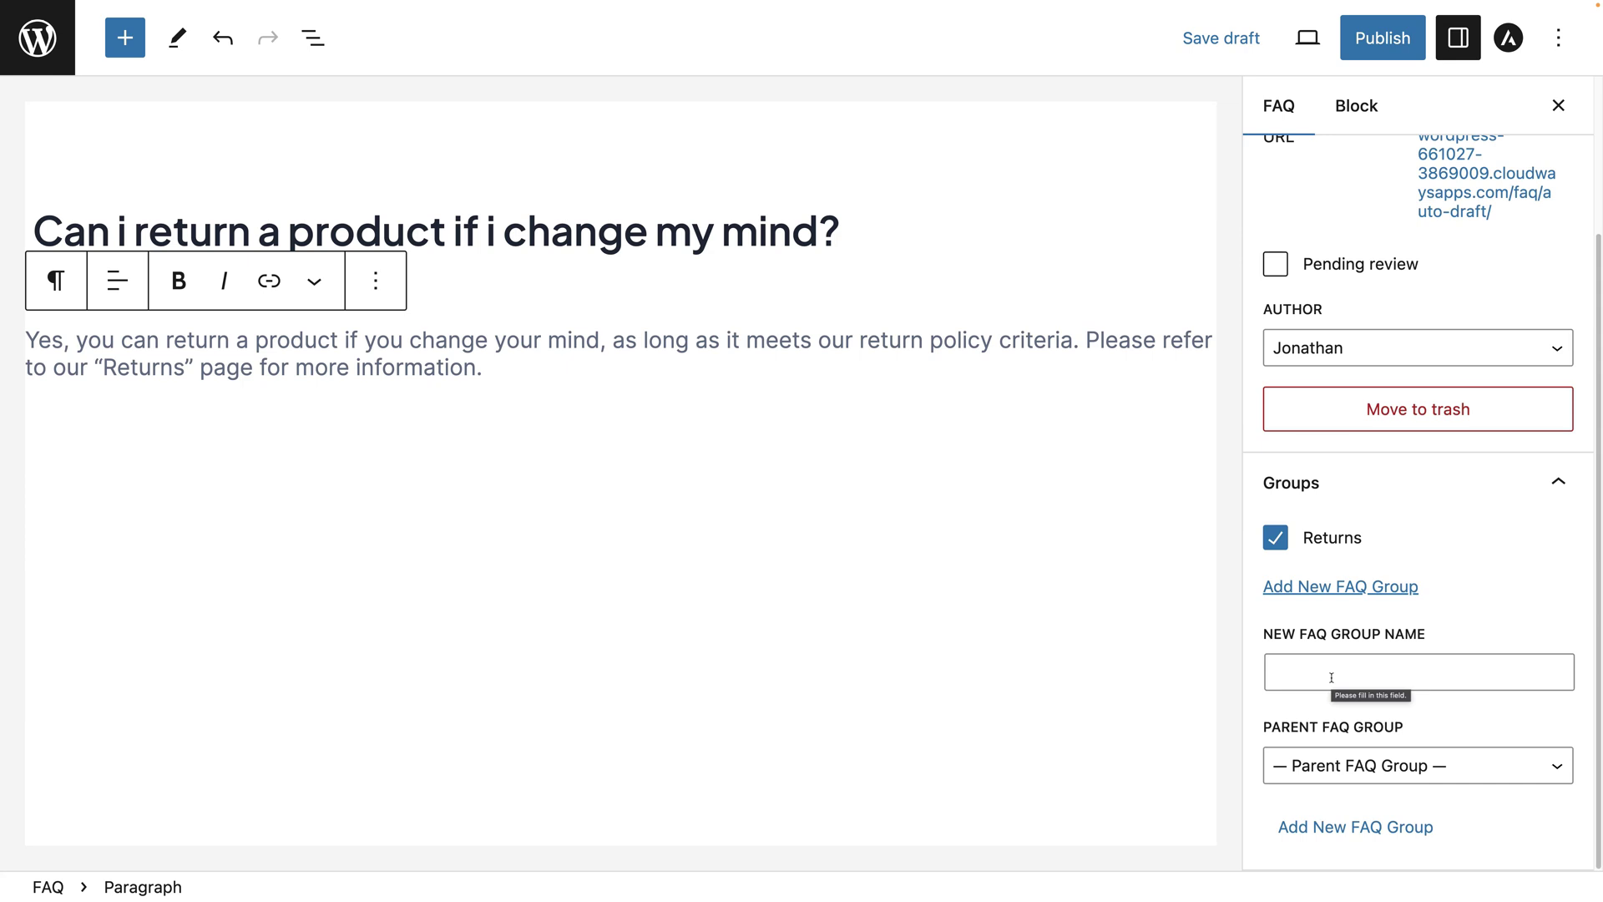
{"action": "scroll", "coordinate": [1328, 668], "scroll_direction": "up", "scroll_amount": 2}
{"action": "left_click", "coordinate": [1278, 639]}
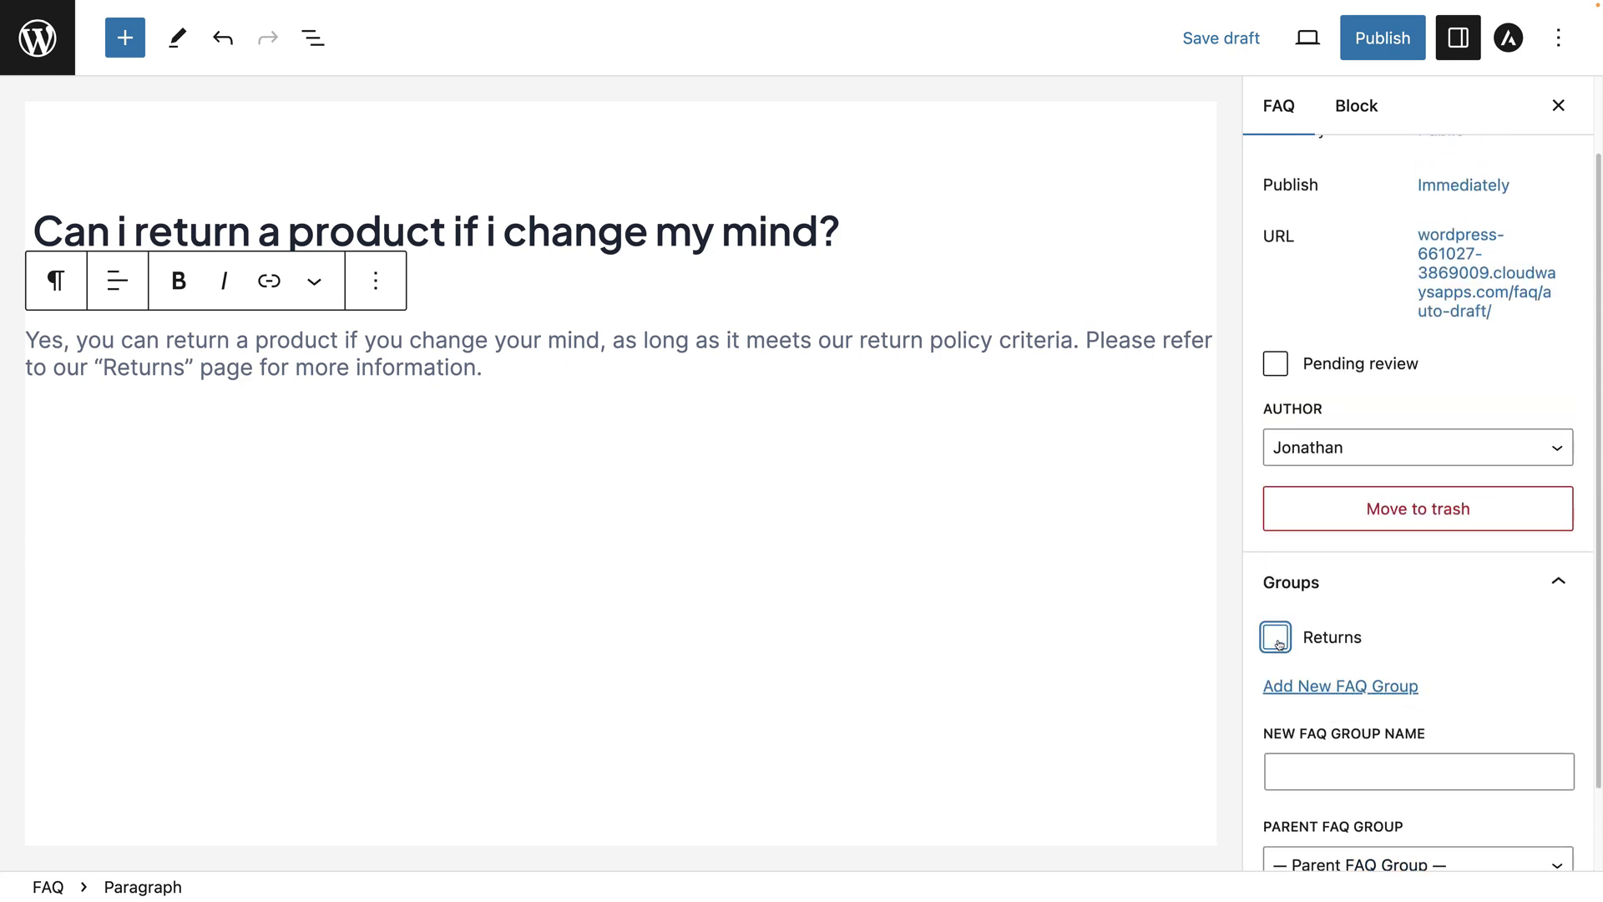
{"action": "left_click", "coordinate": [1280, 644]}
Close the settings sidebar, save the FAQ as a draft and preview it in a new tab
{"action": "left_click", "coordinate": [1559, 113]}
{"action": "left_click", "coordinate": [1560, 115]}
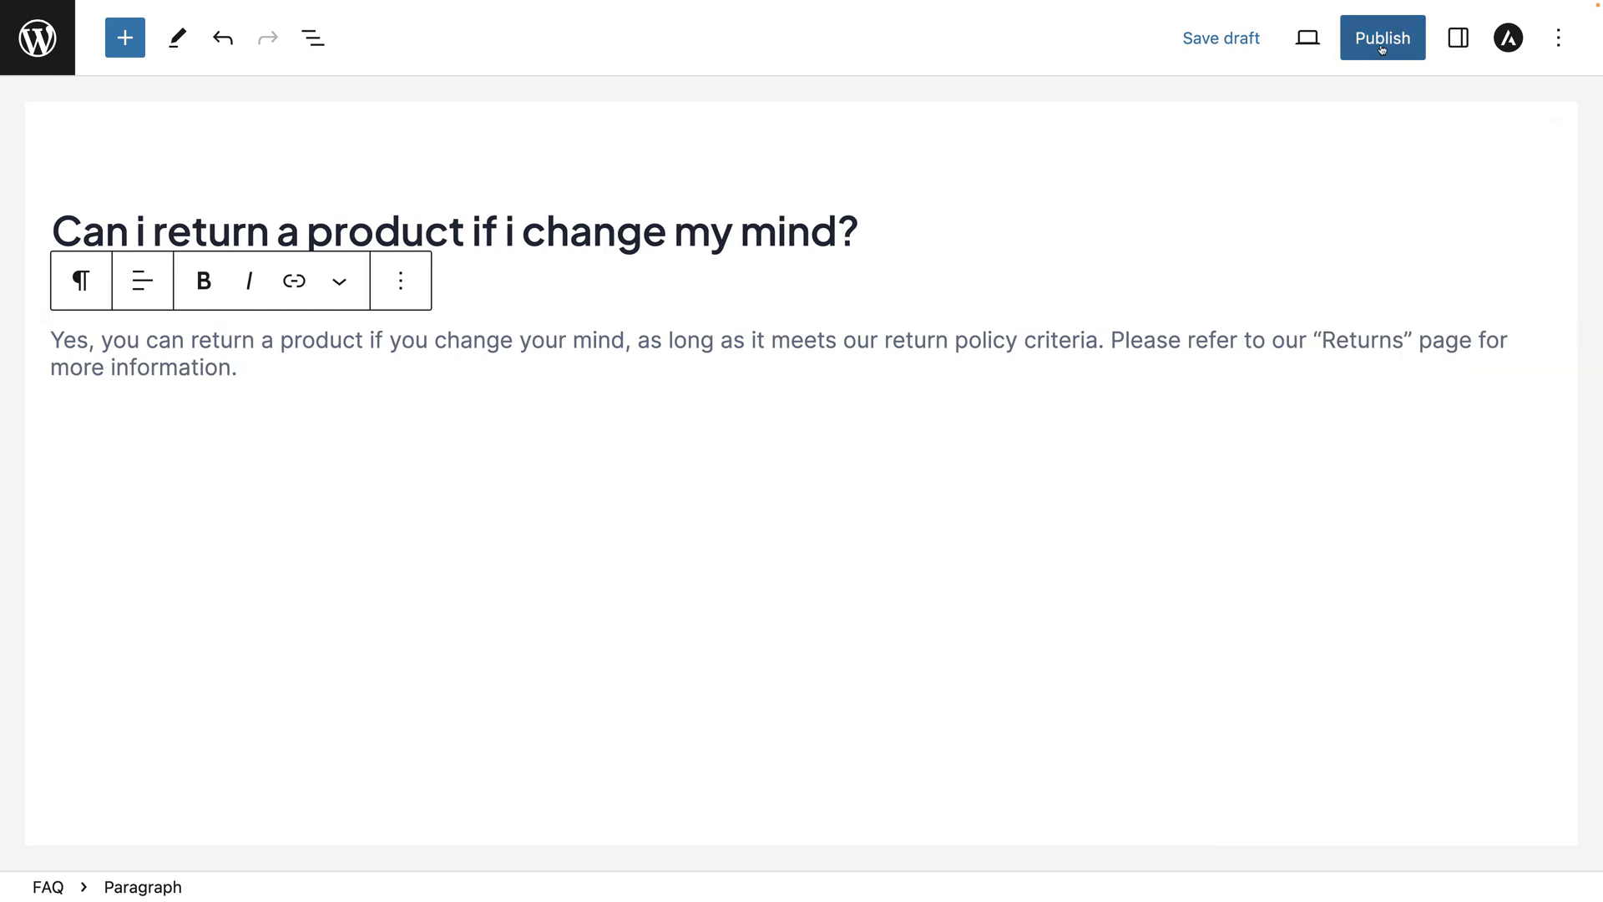
{"action": "left_click", "coordinate": [1222, 38]}
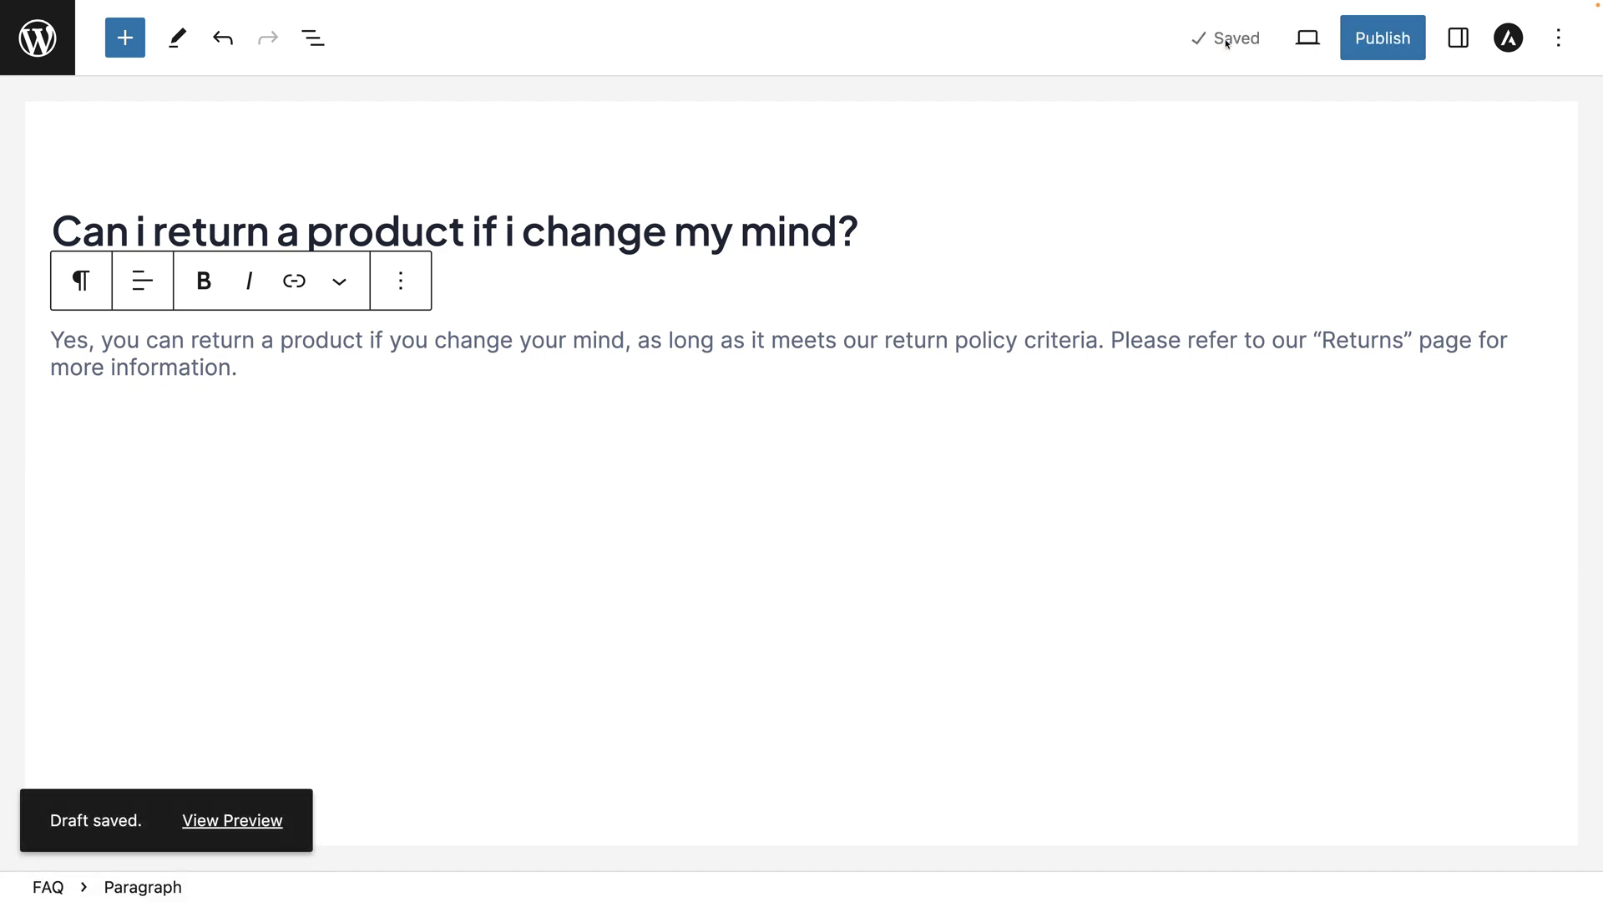
{"action": "left_click", "coordinate": [1312, 44]}
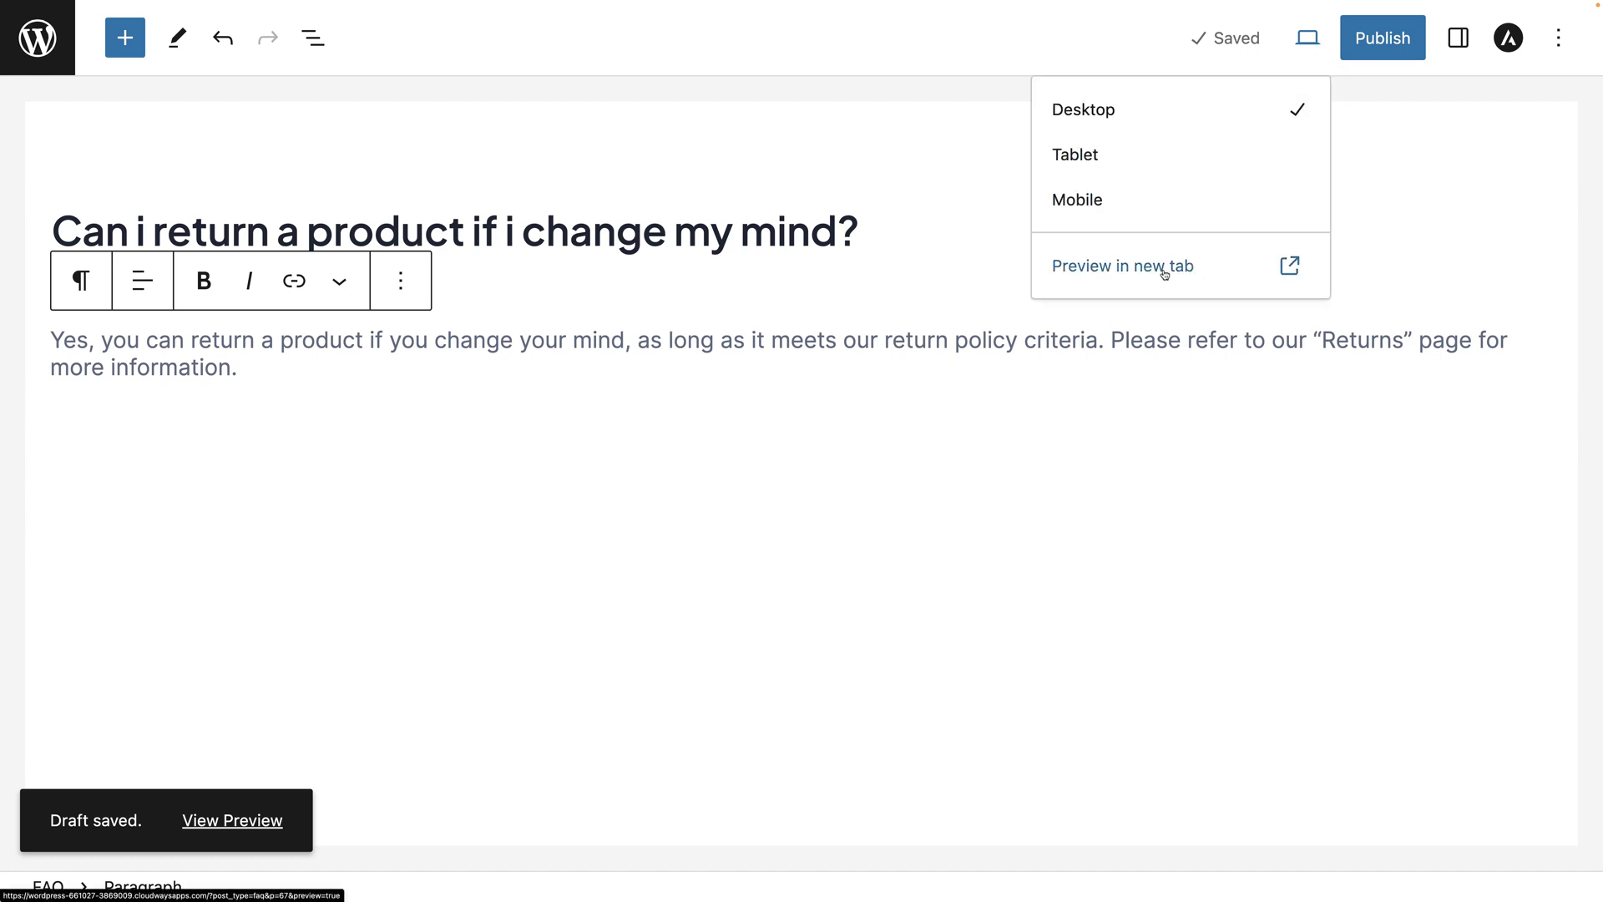
{"action": "left_click", "coordinate": [1396, 194]}
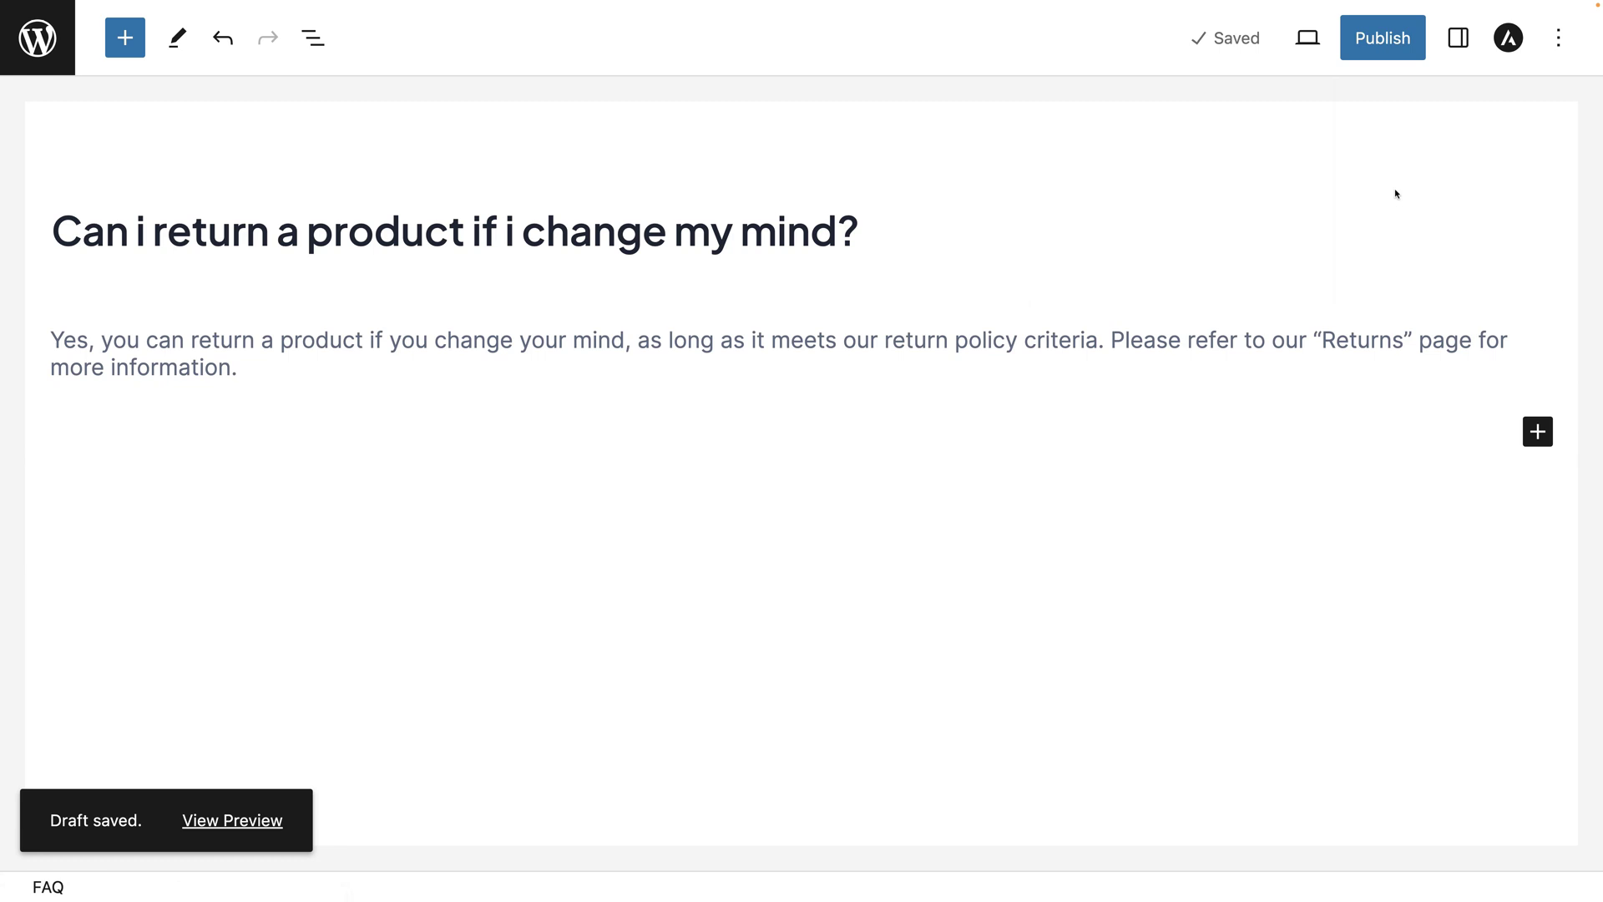
Publish the return-policy FAQ and exit to the FAQs list
{"action": "left_click", "coordinate": [1385, 39]}
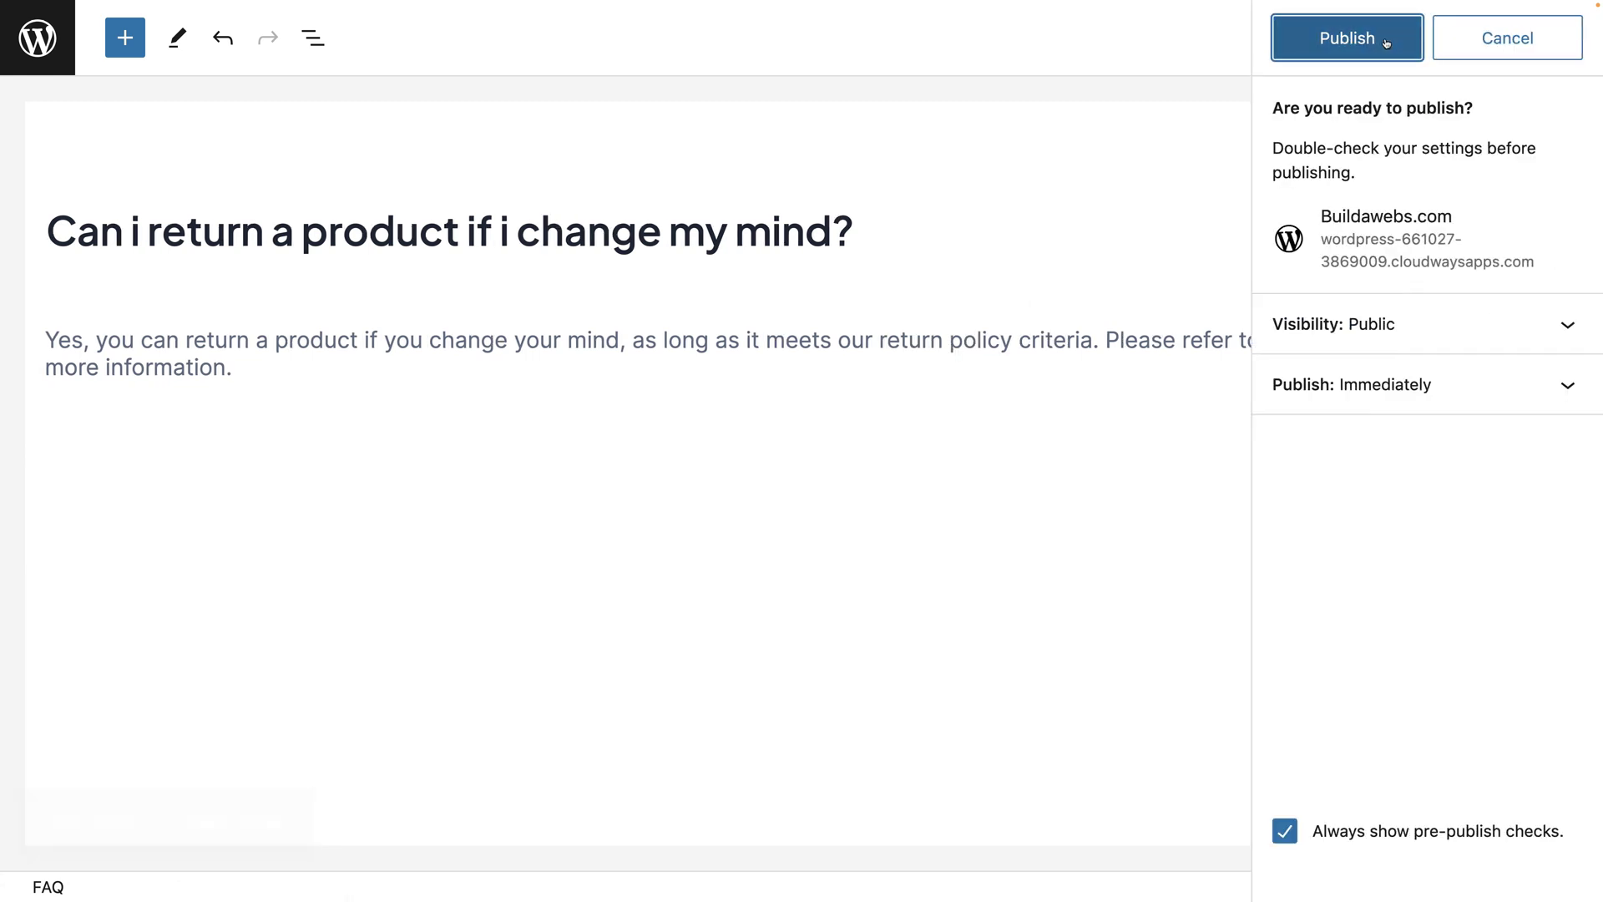
{"action": "left_click", "coordinate": [1383, 42]}
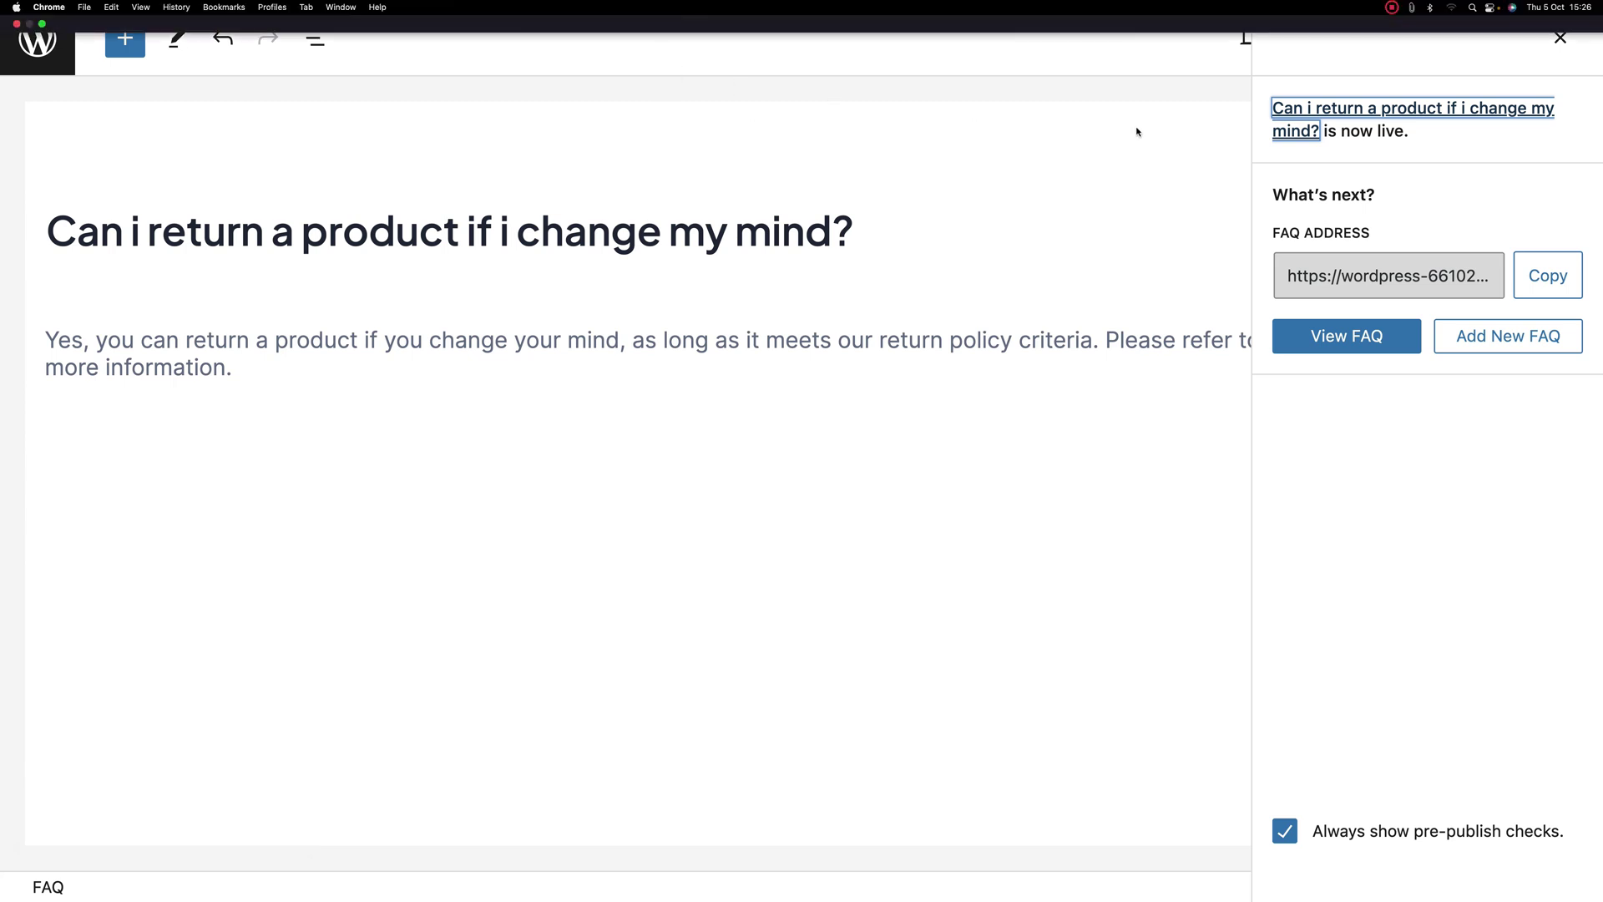
{"action": "left_click", "coordinate": [65, 55]}
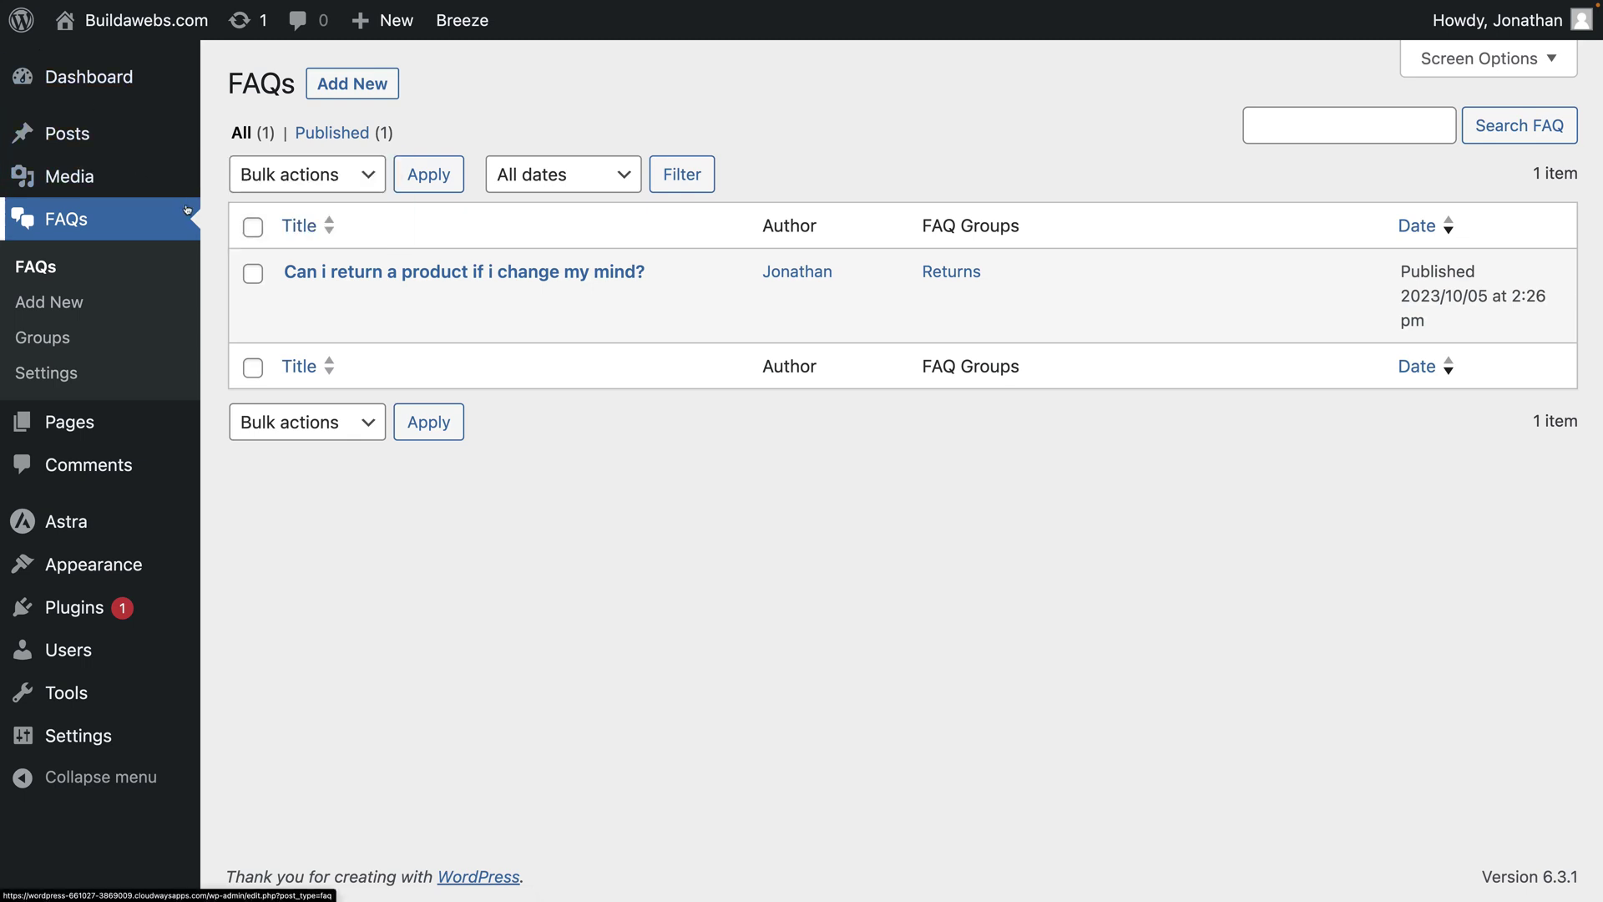
Create a new page titled 'FAQs' and insert a FAQs Accordion block via /faq
{"action": "mouse_move", "coordinate": [89, 422]}
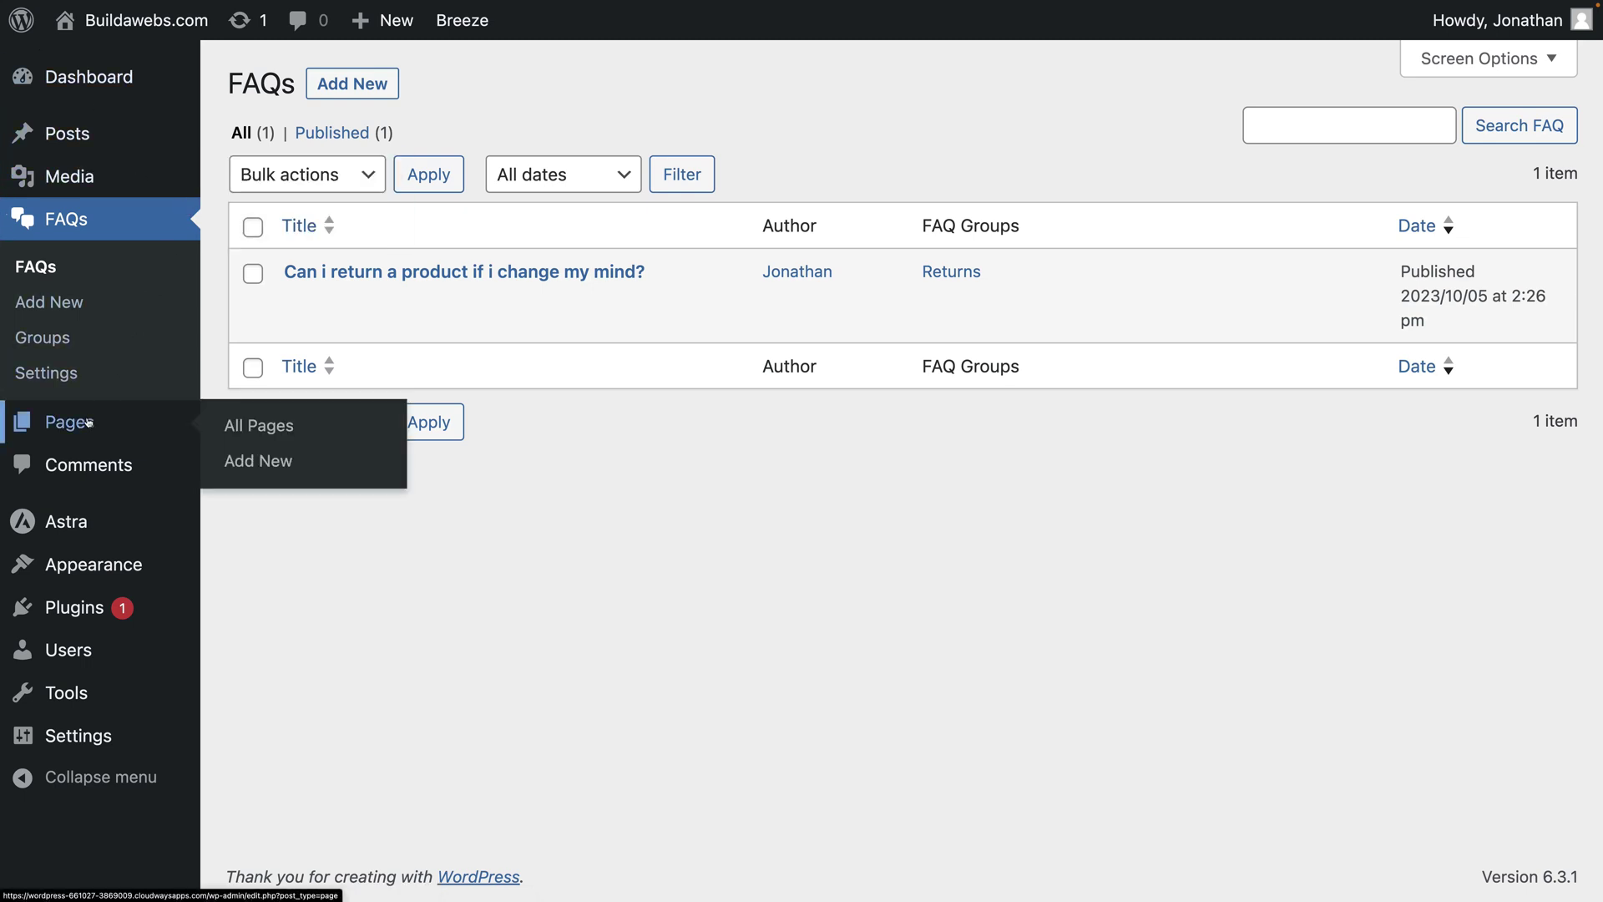
{"action": "left_click", "coordinate": [88, 423]}
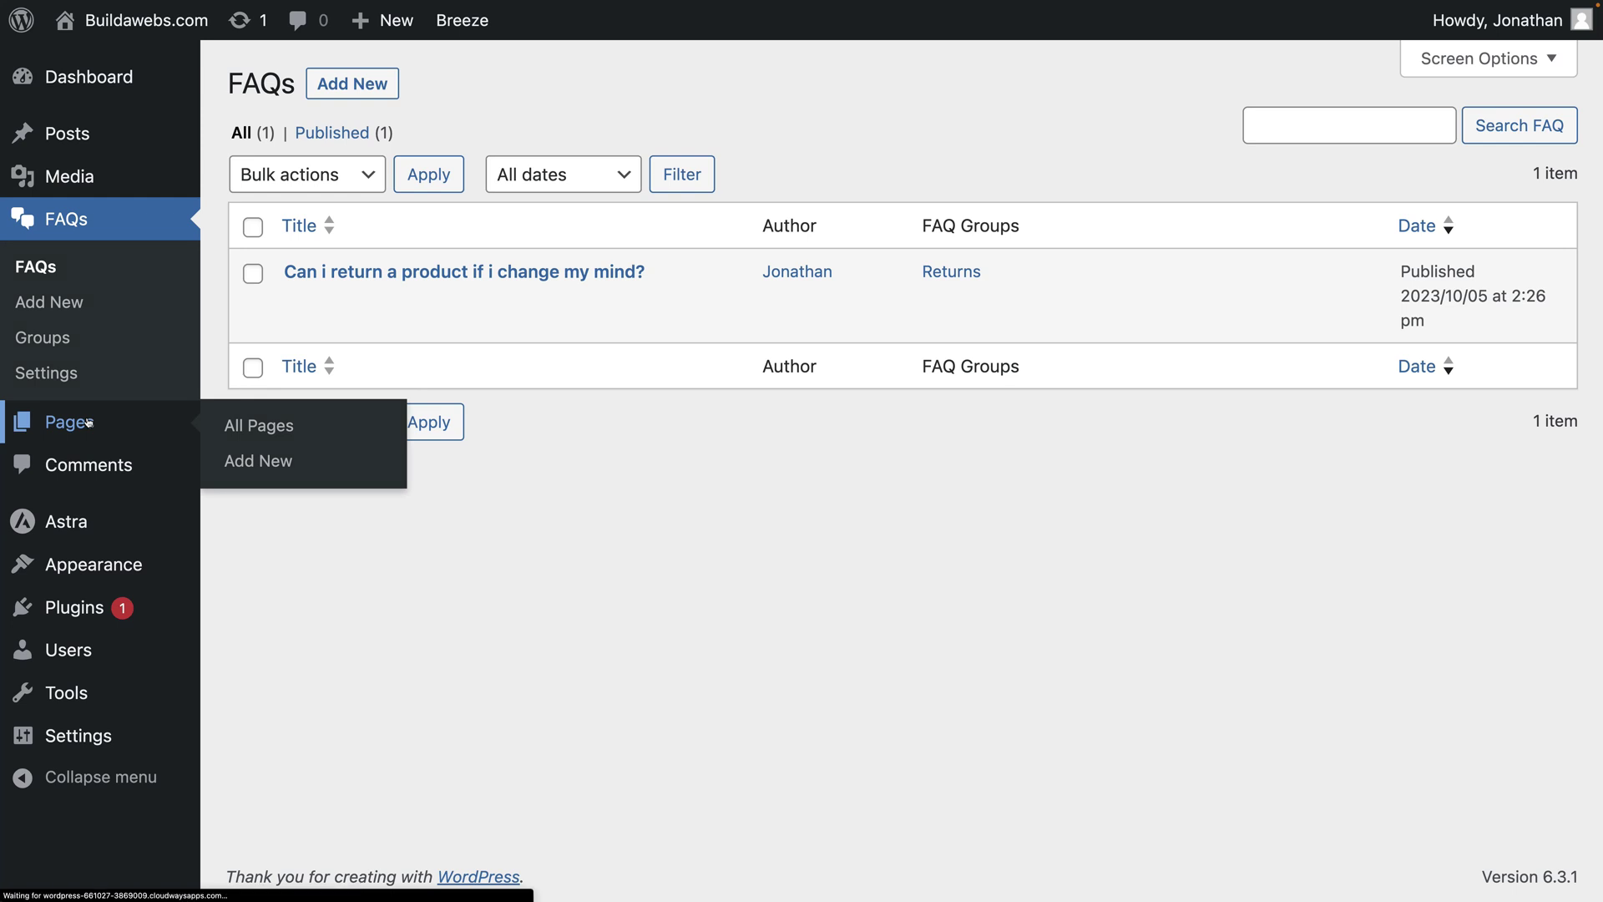
{"action": "left_click", "coordinate": [369, 91]}
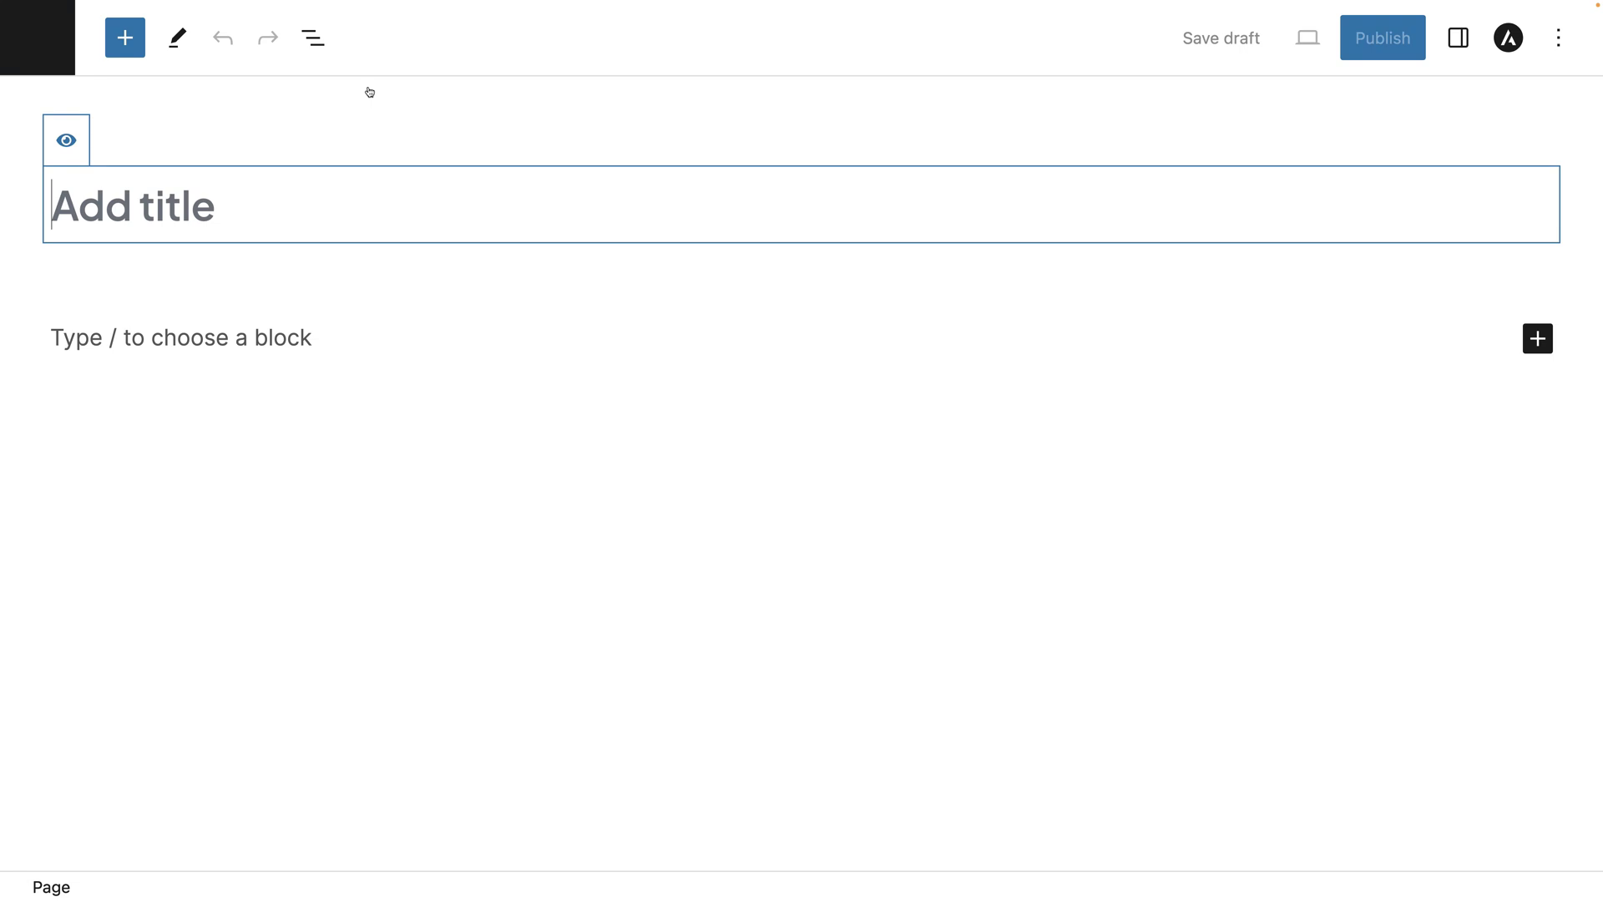
{"action": "type", "text": "FA"}
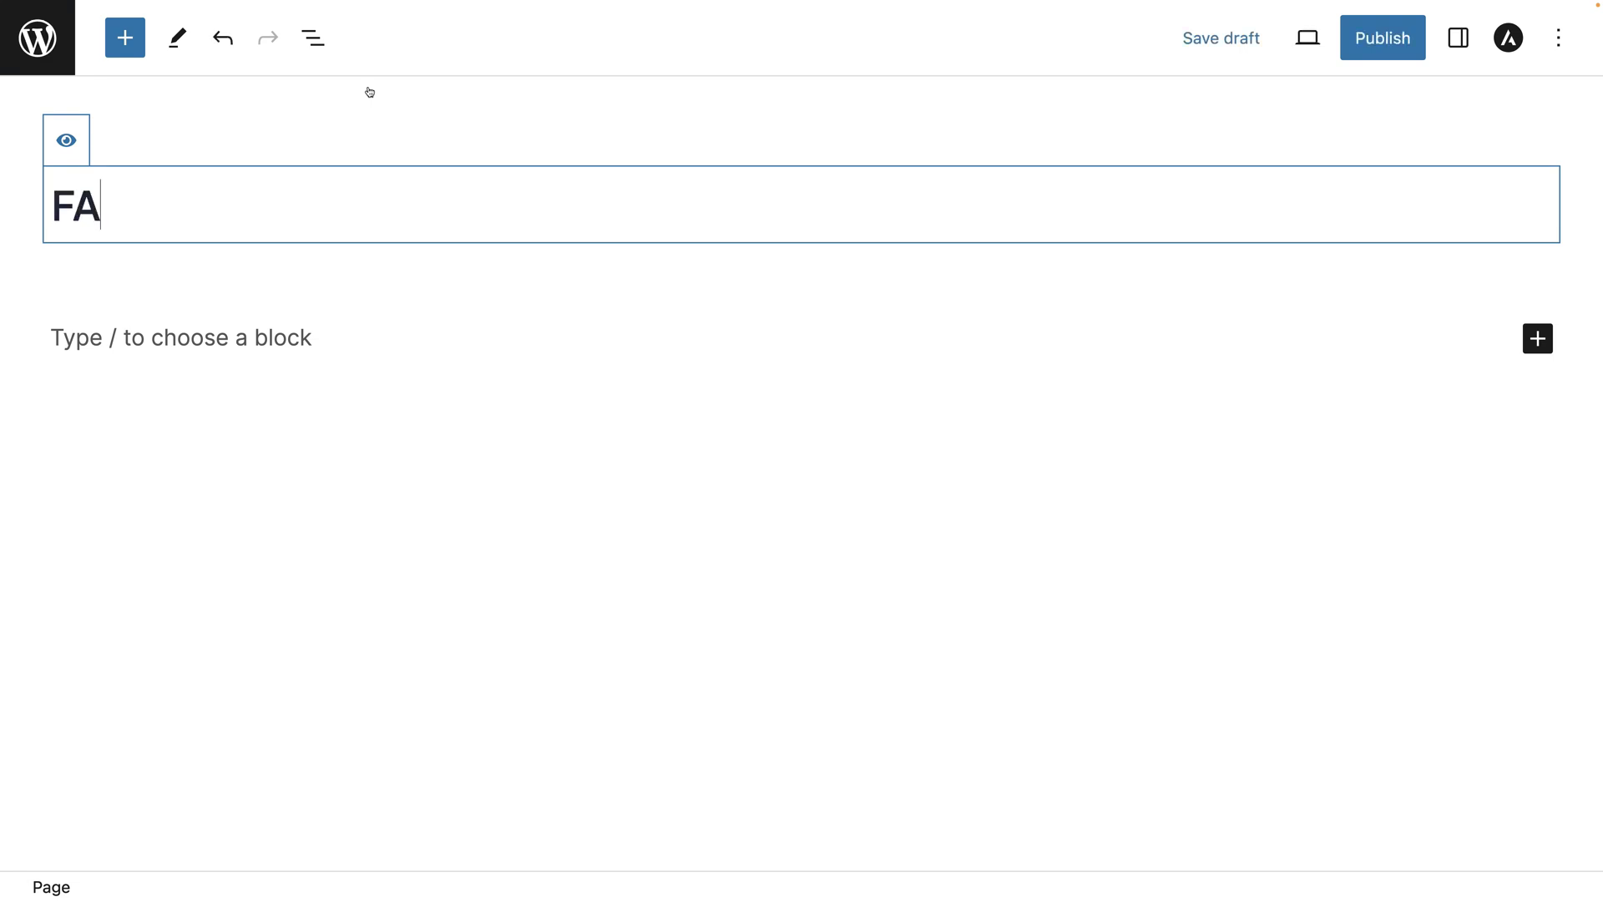
{"action": "type", "text": "Qs"}
{"action": "left_click", "coordinate": [168, 338]}
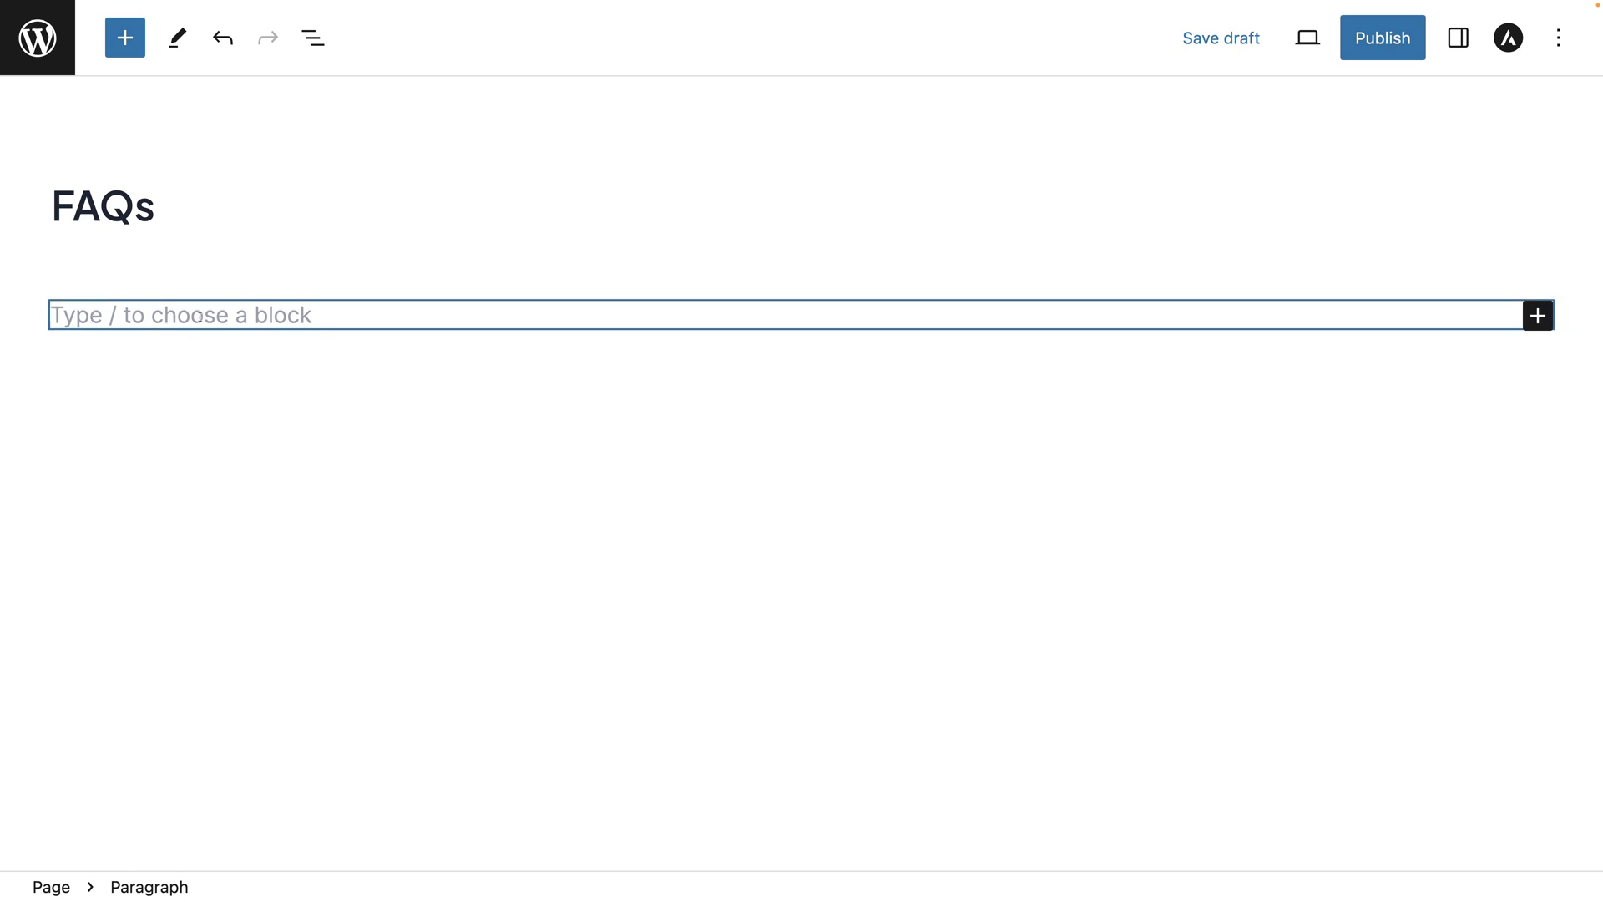
{"action": "type", "text": "/"}
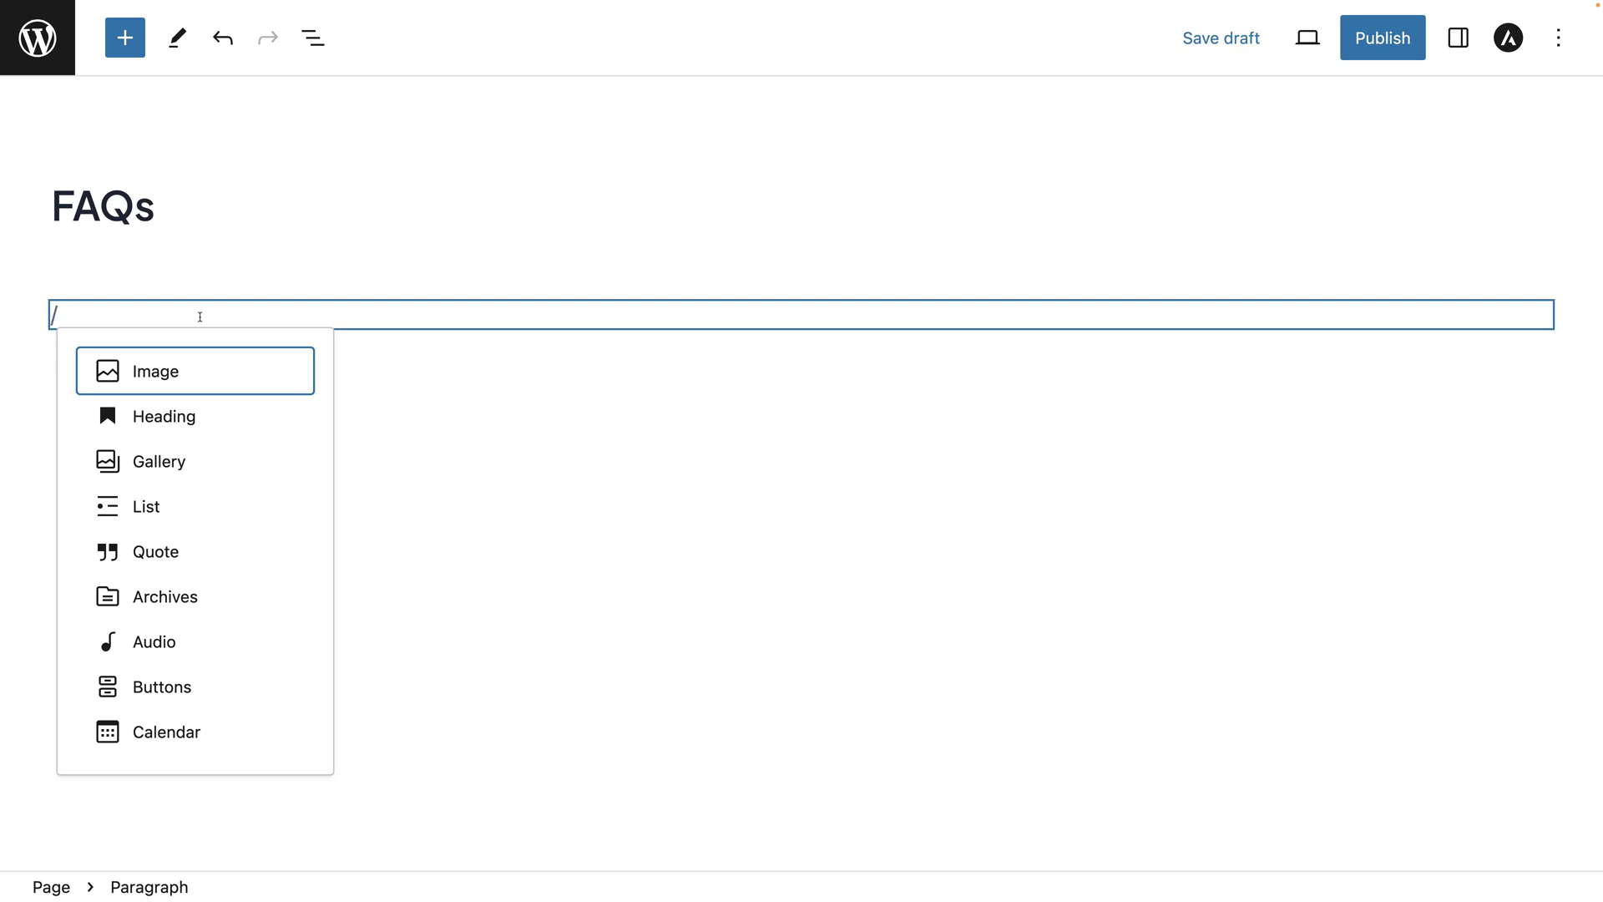
{"action": "type", "text": "faq"}
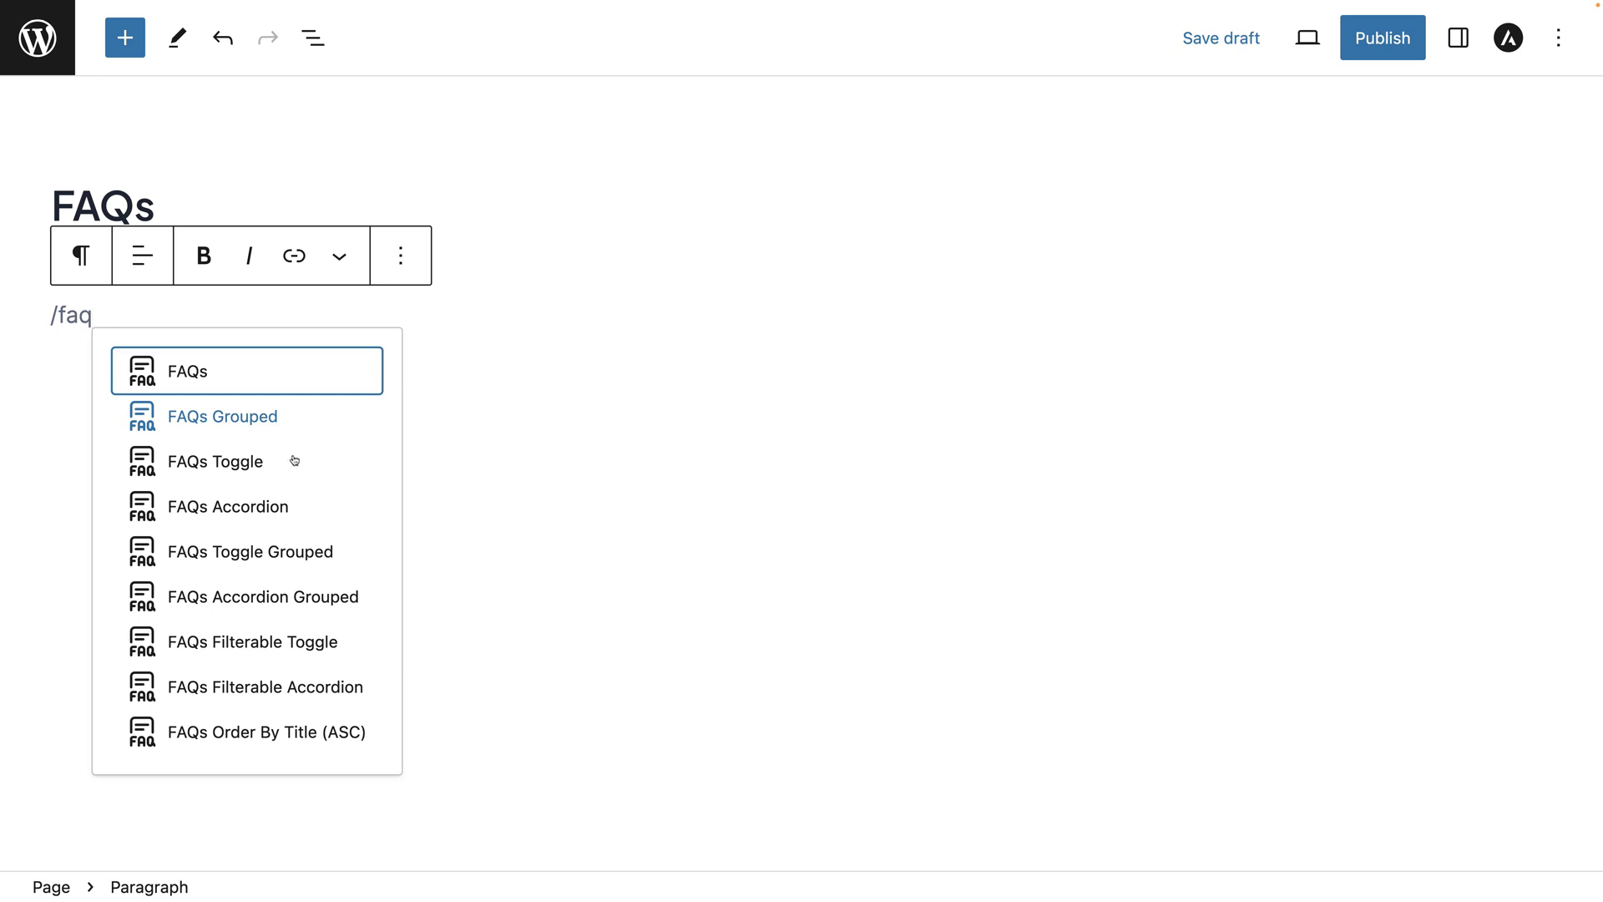
{"action": "left_click", "coordinate": [259, 506]}
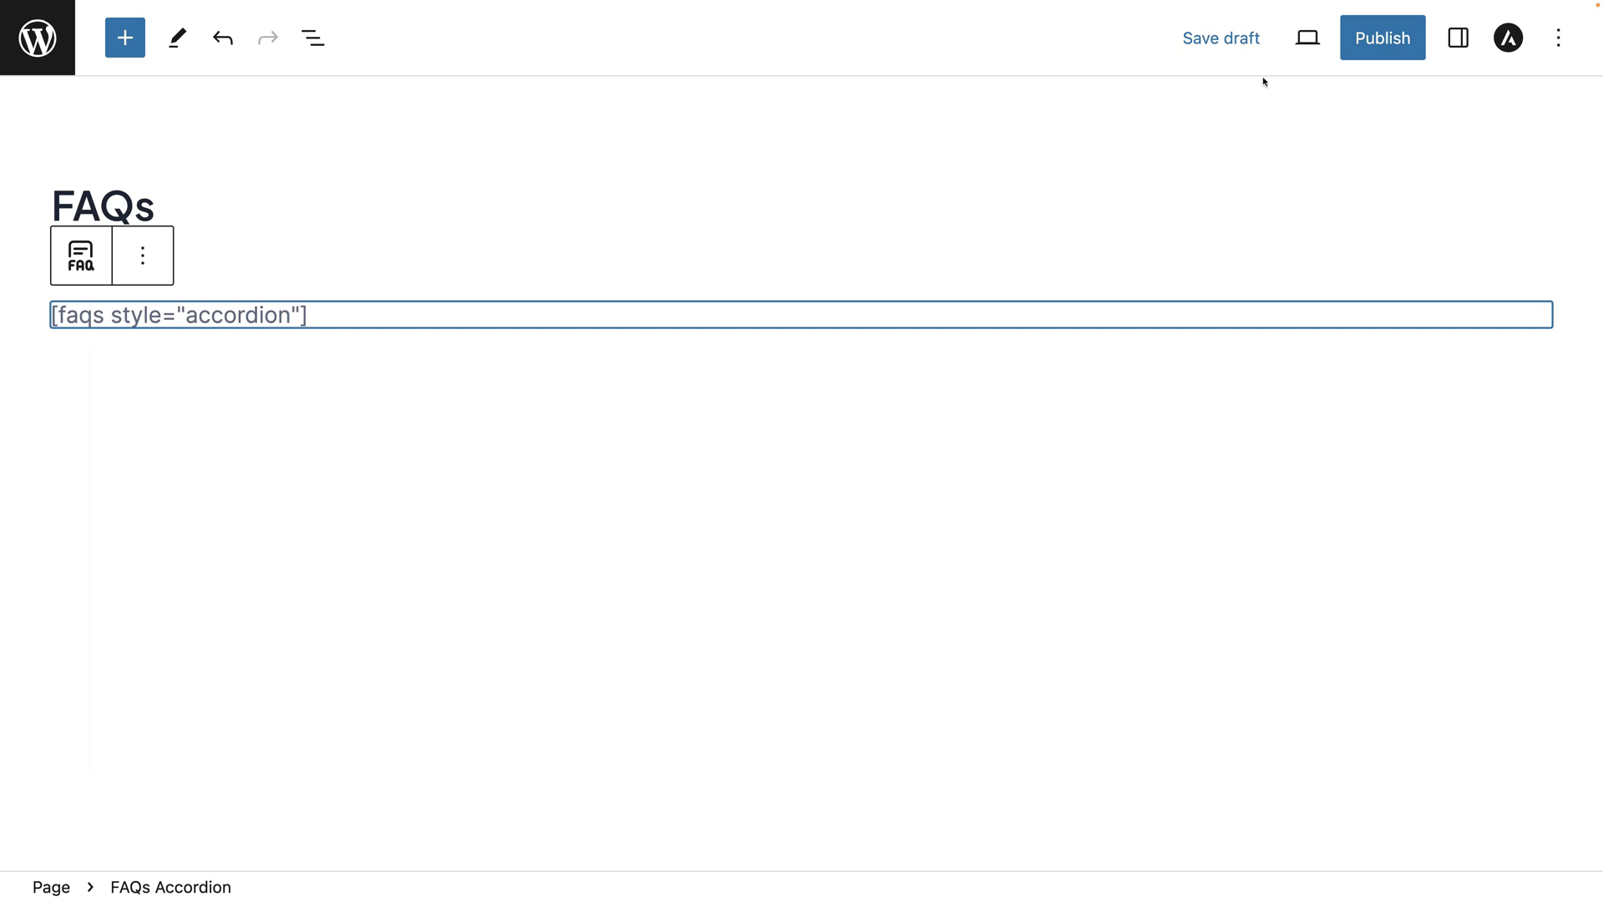
Save the FAQs page as a draft and open its preview options
{"action": "left_click", "coordinate": [1242, 126]}
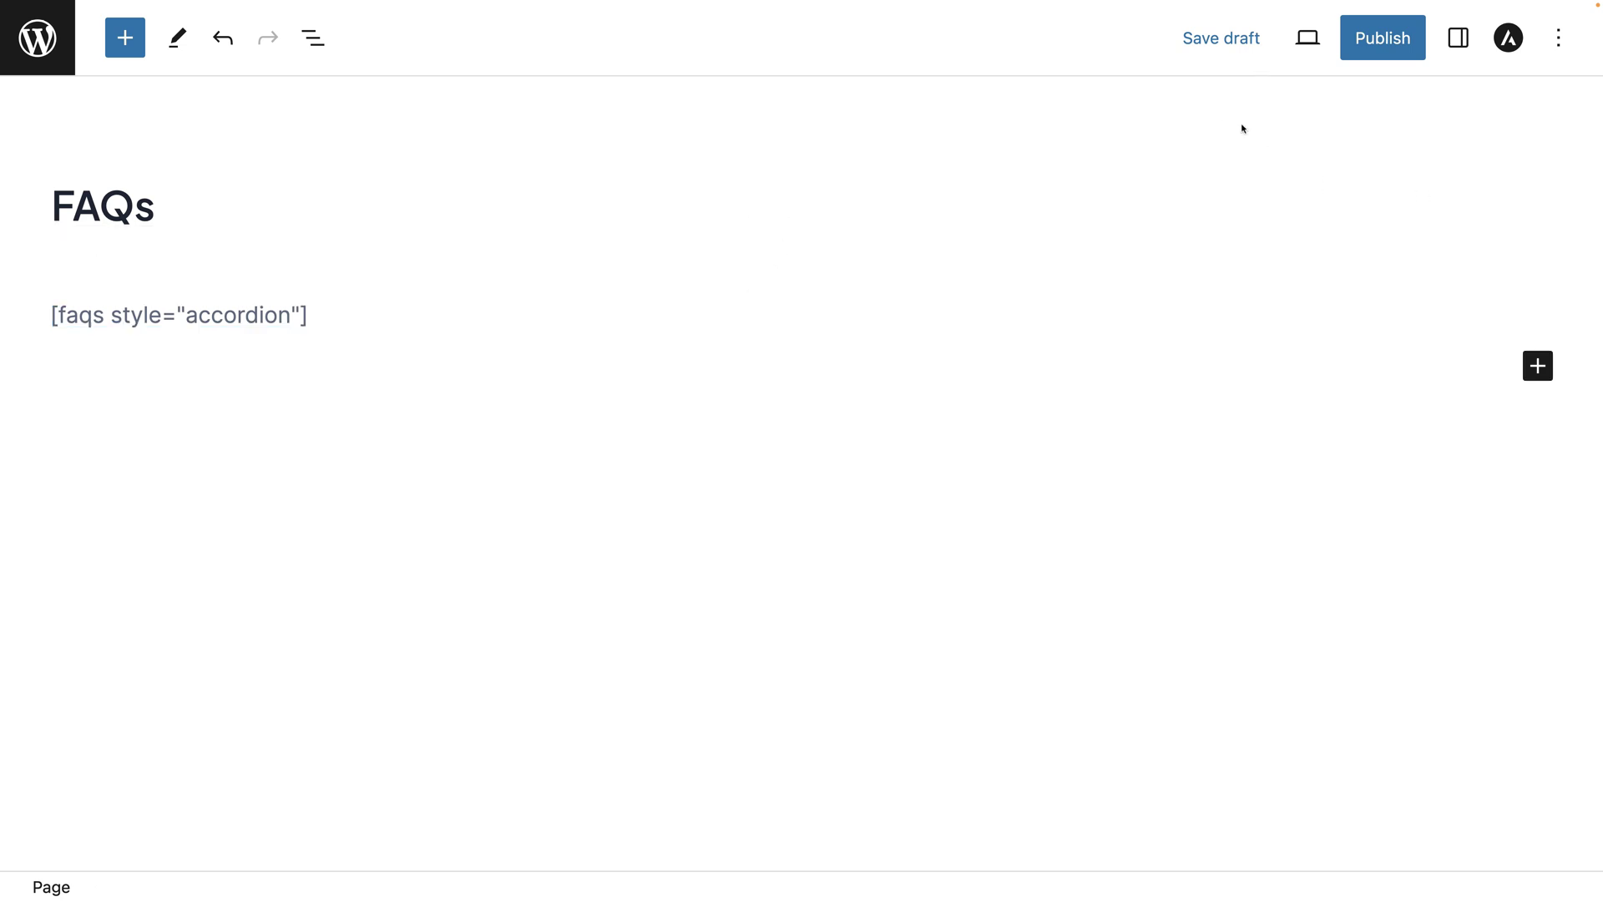
{"action": "left_click", "coordinate": [1221, 40]}
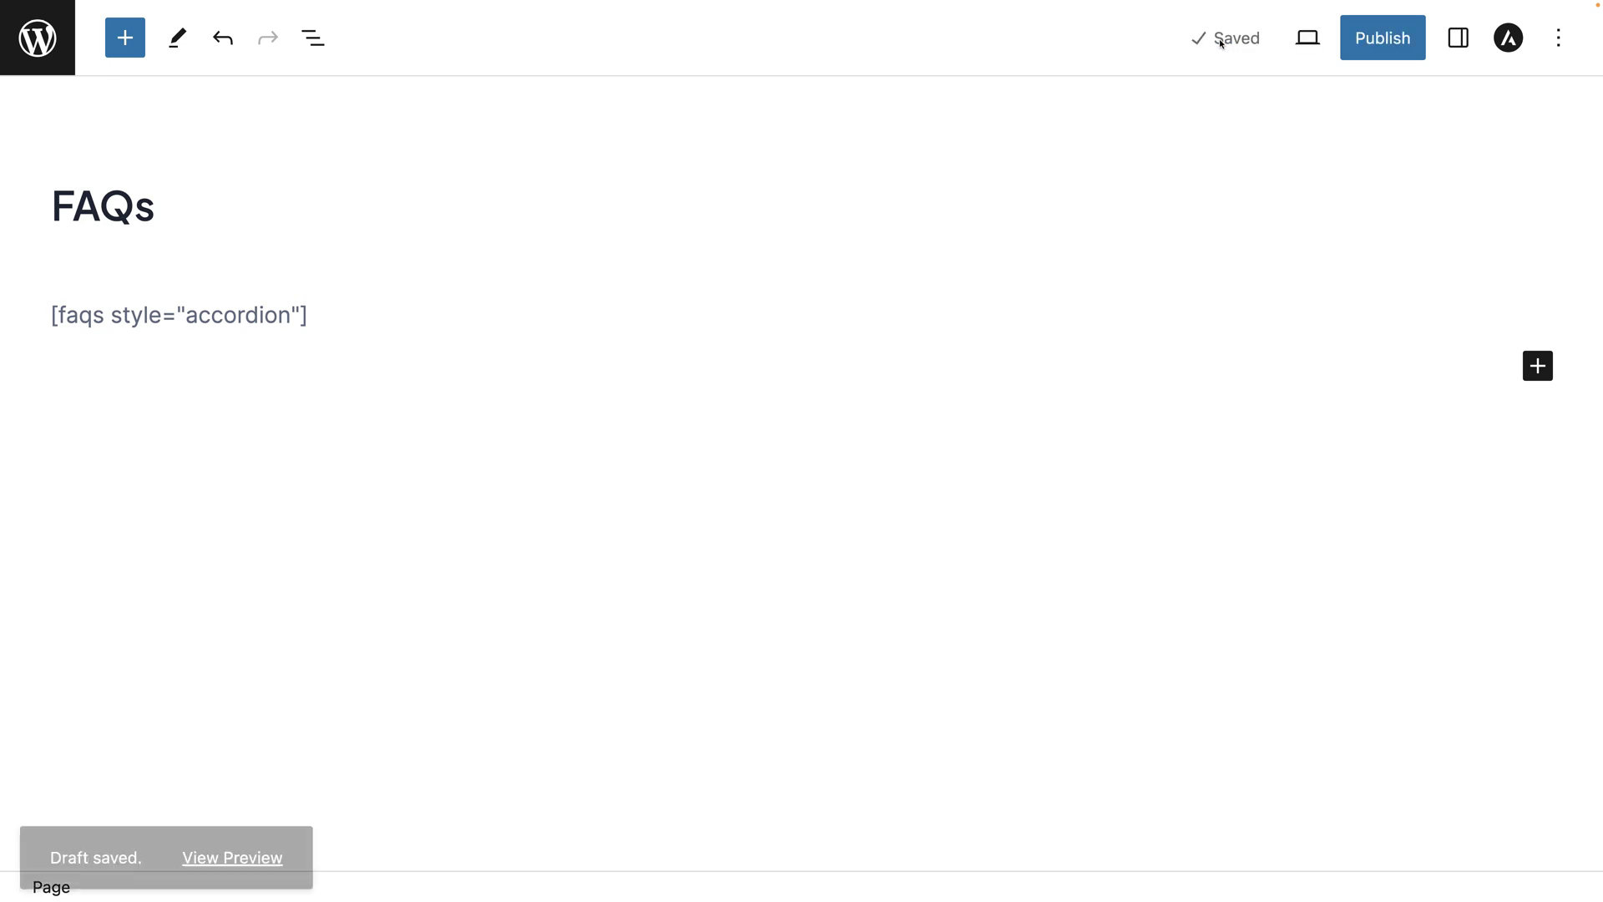
{"action": "left_click", "coordinate": [1307, 38]}
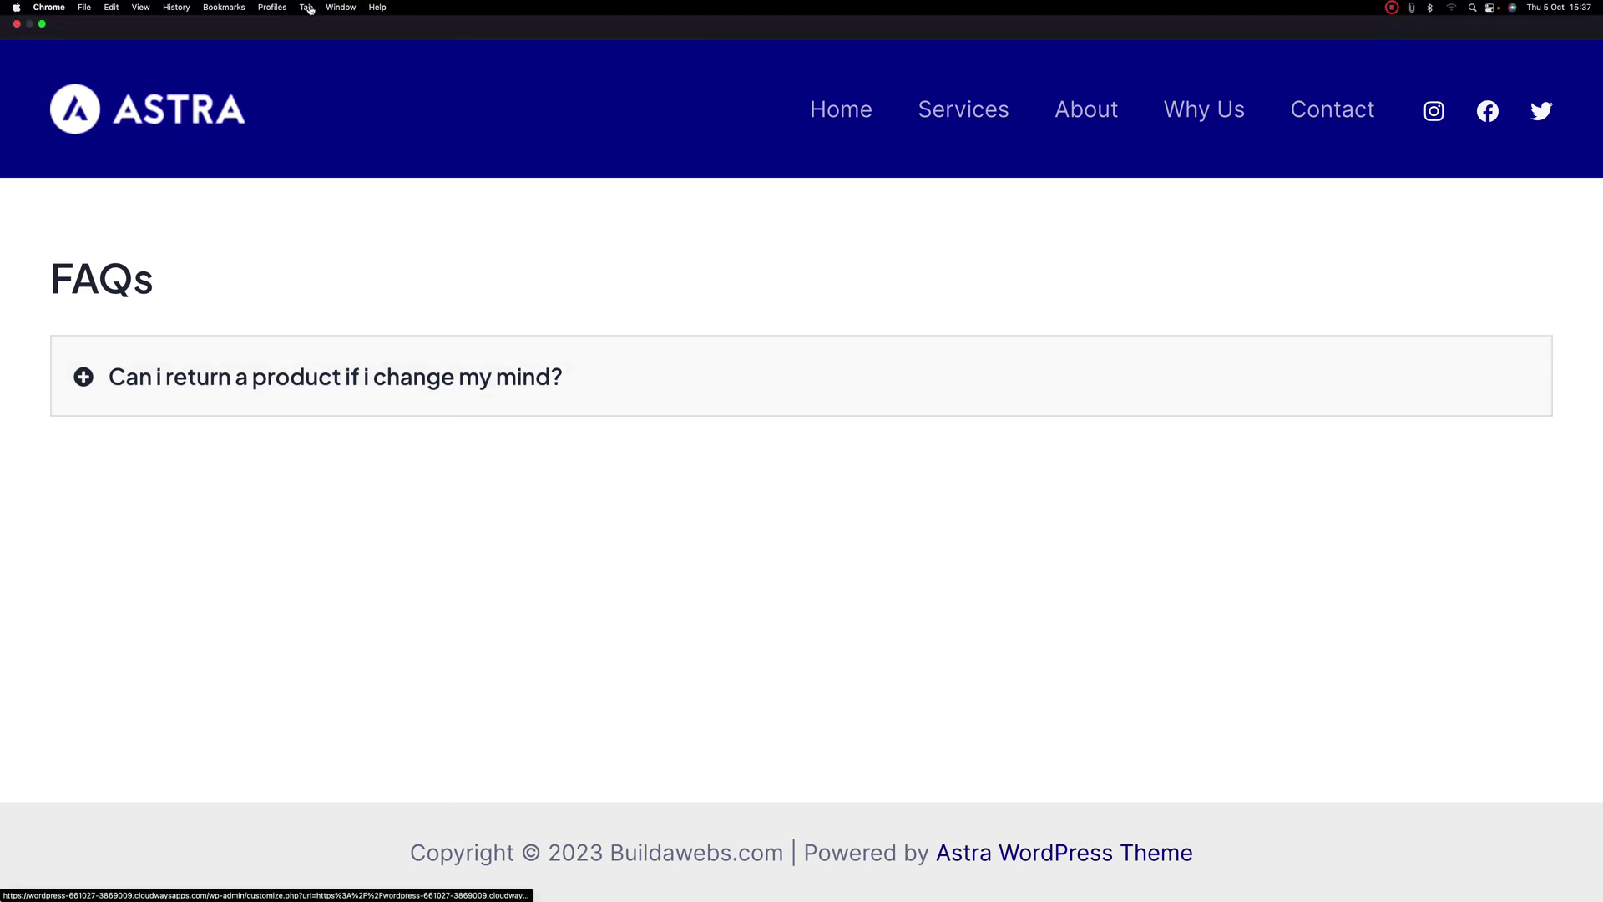
Return to the editor tab, publish the FAQs page, and exit to the pages list
{"action": "left_click", "coordinate": [307, 7]}
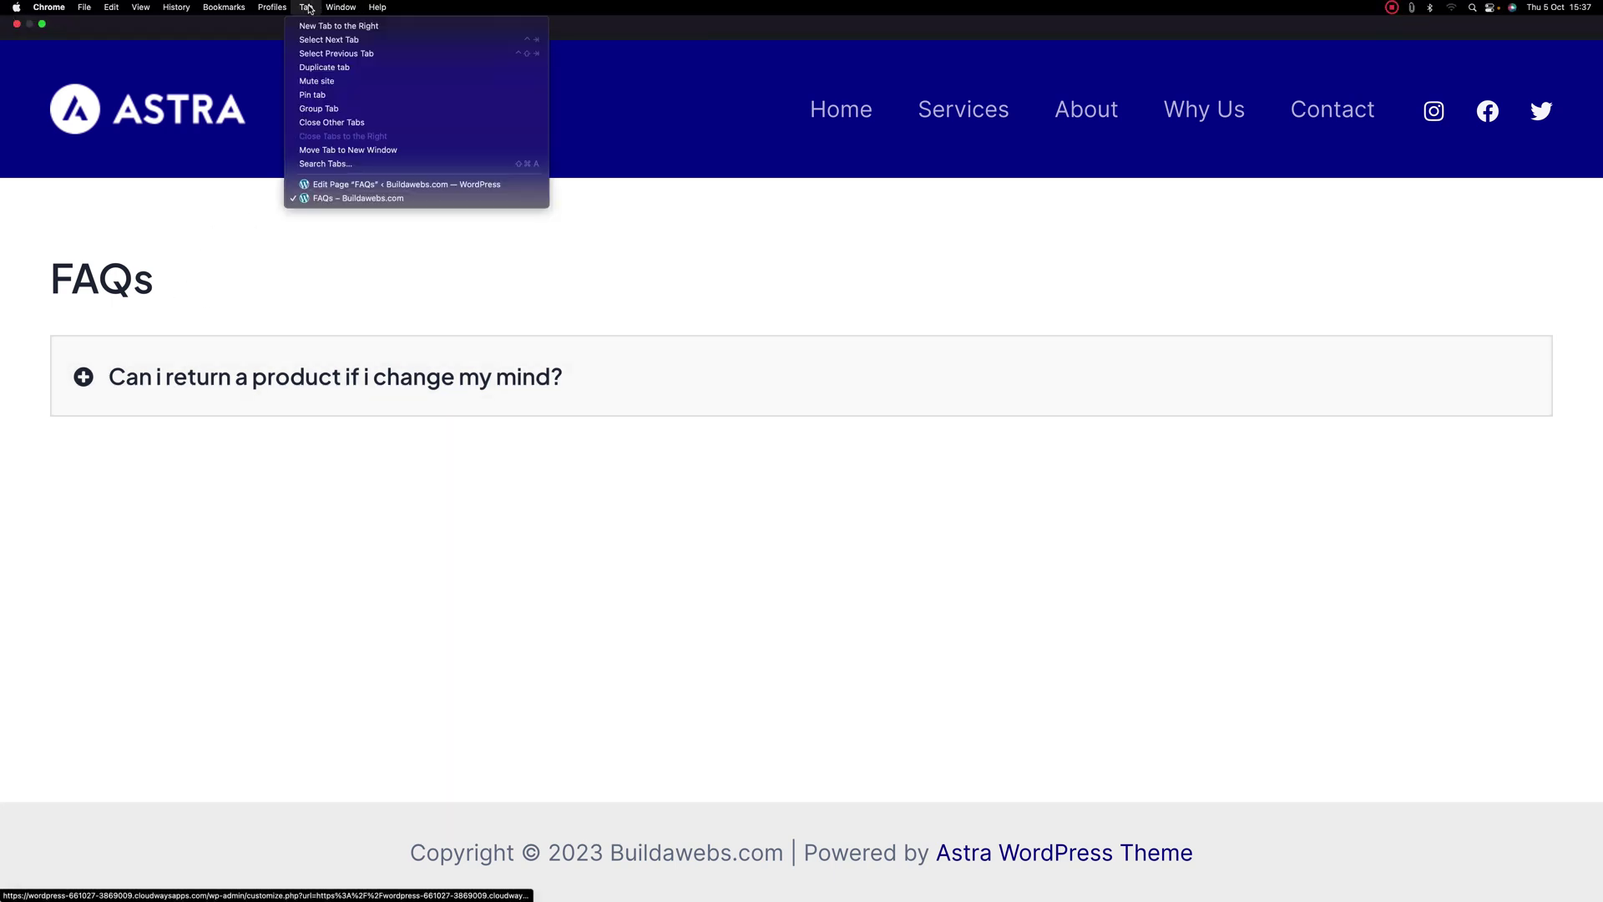
{"action": "left_click", "coordinate": [343, 55]}
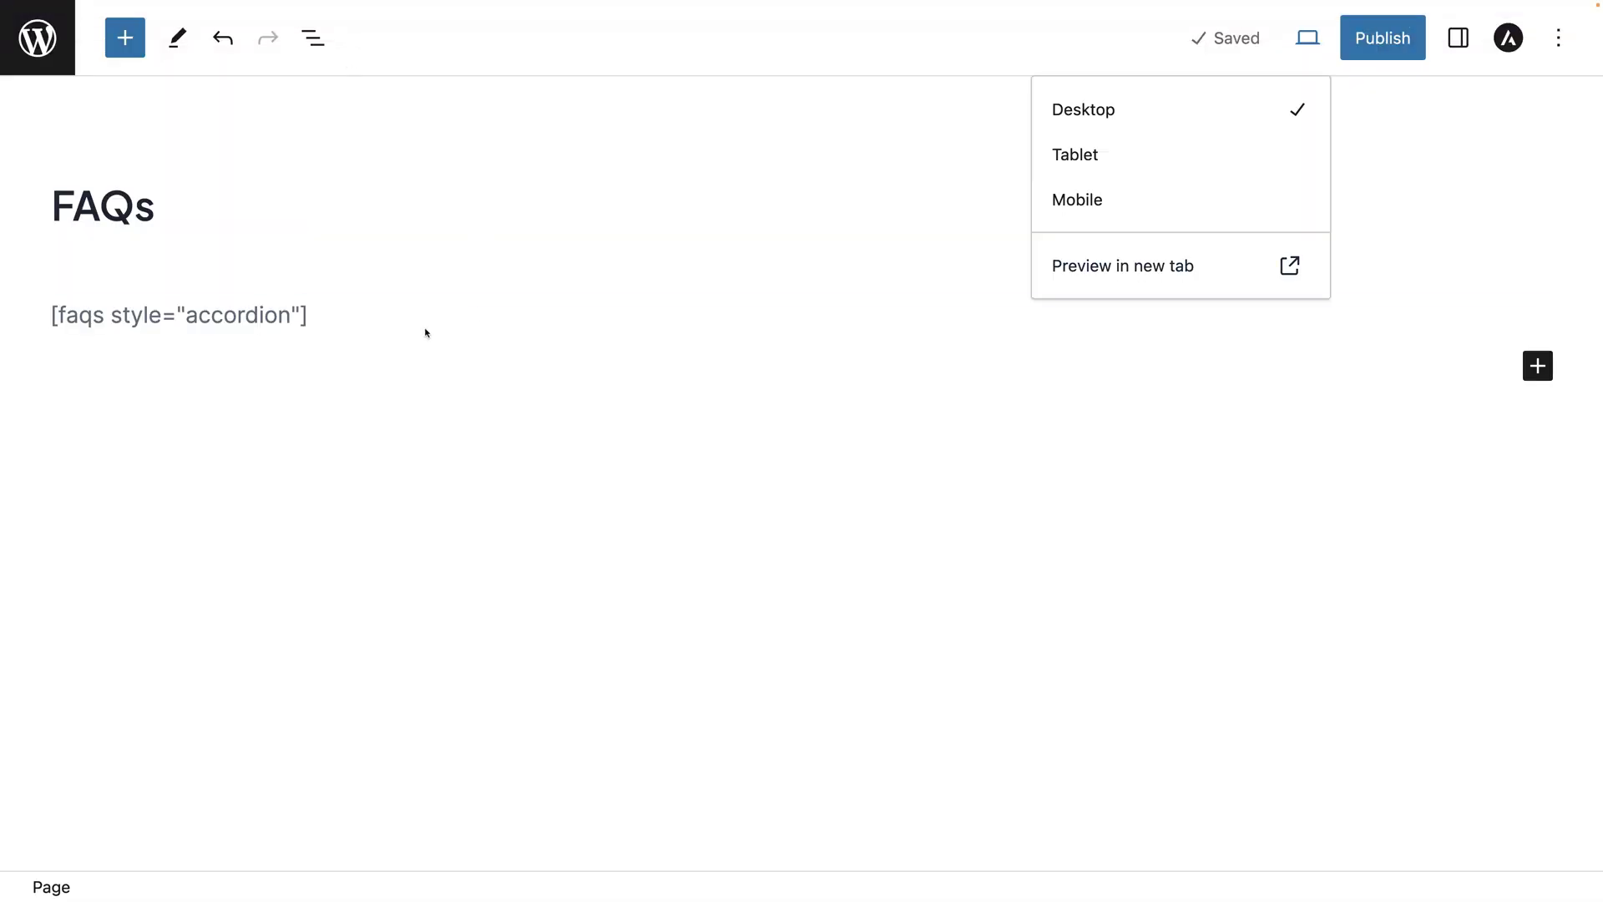
{"action": "left_click", "coordinate": [588, 352]}
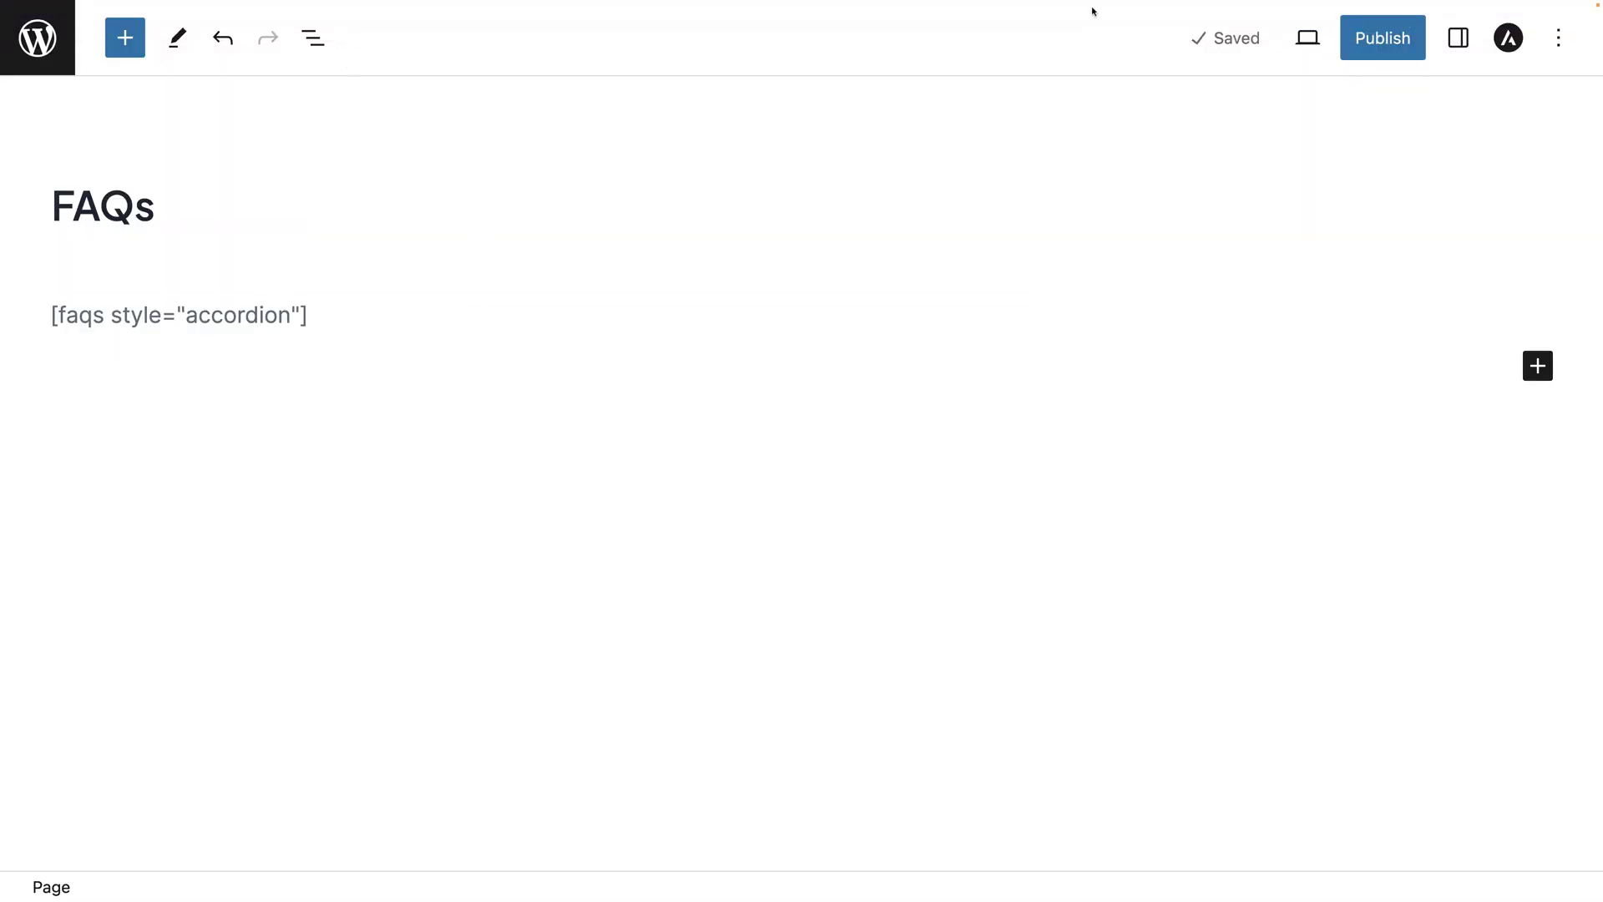
{"action": "left_click", "coordinate": [1393, 48]}
{"action": "left_click", "coordinate": [1382, 43]}
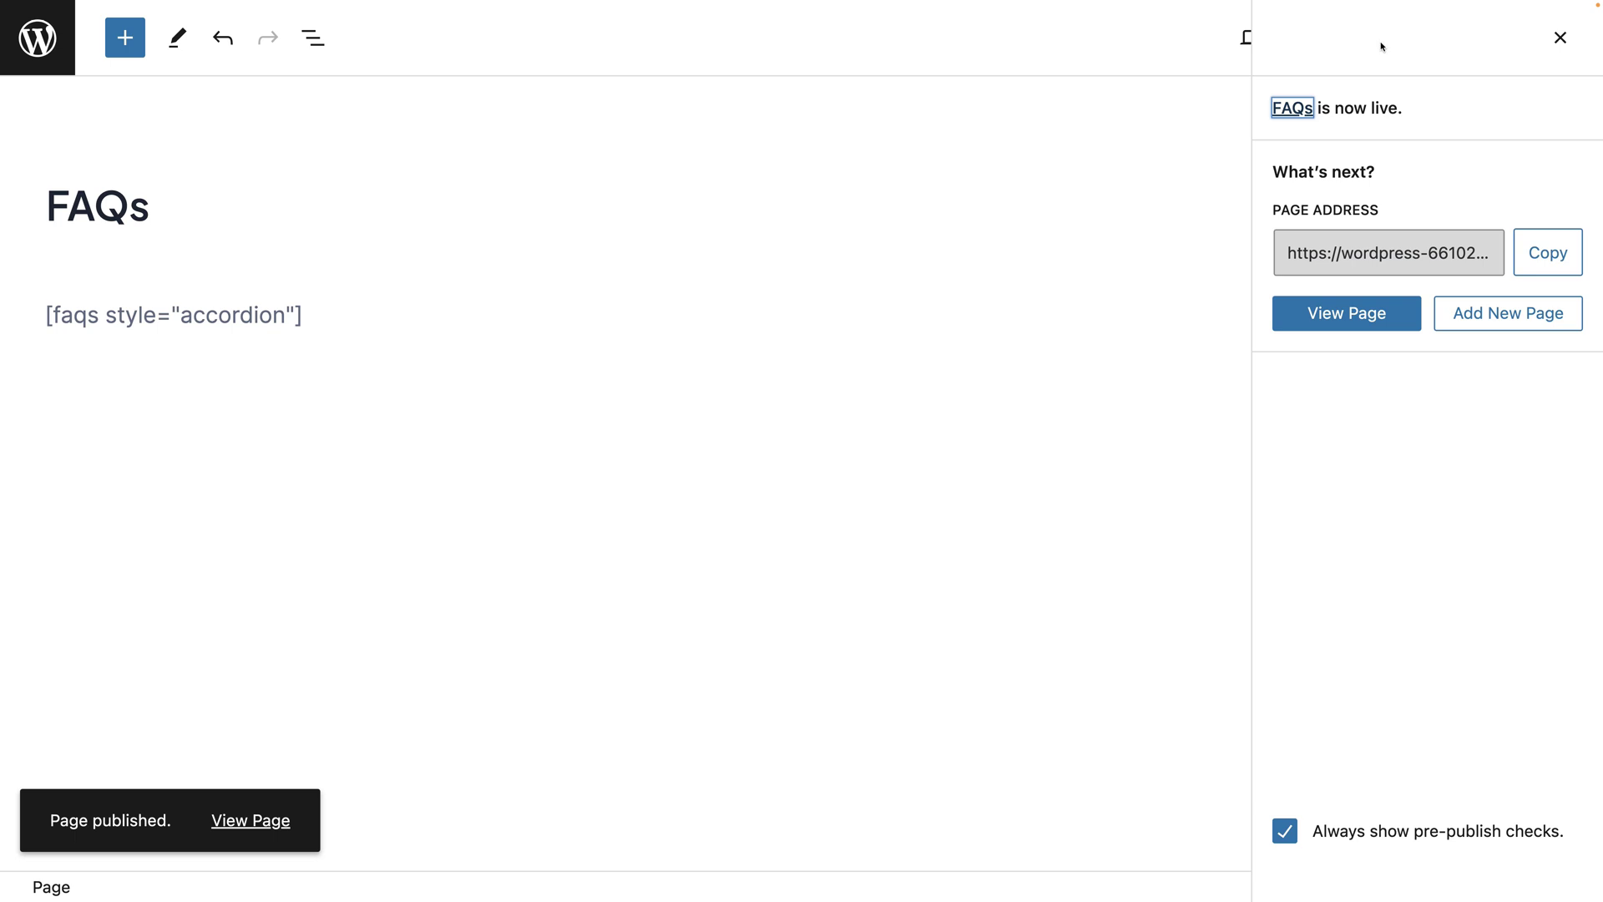
{"action": "left_click", "coordinate": [50, 39]}
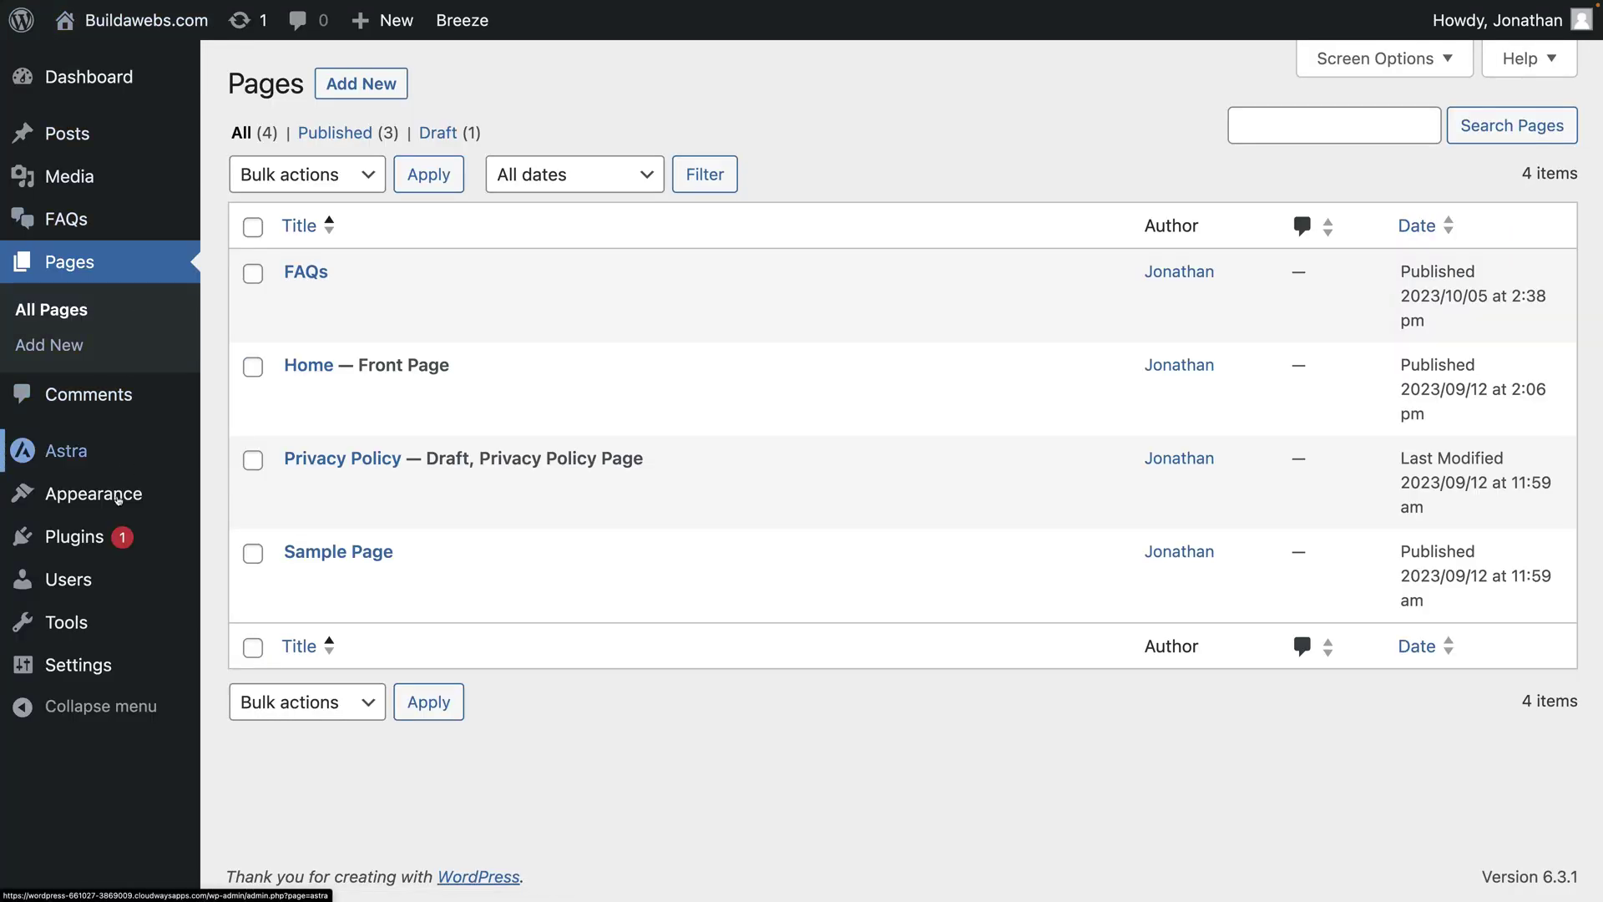
Load the Primary menu in Appearance > Menus and add the FAQs page to it
{"action": "mouse_move", "coordinate": [102, 499]}
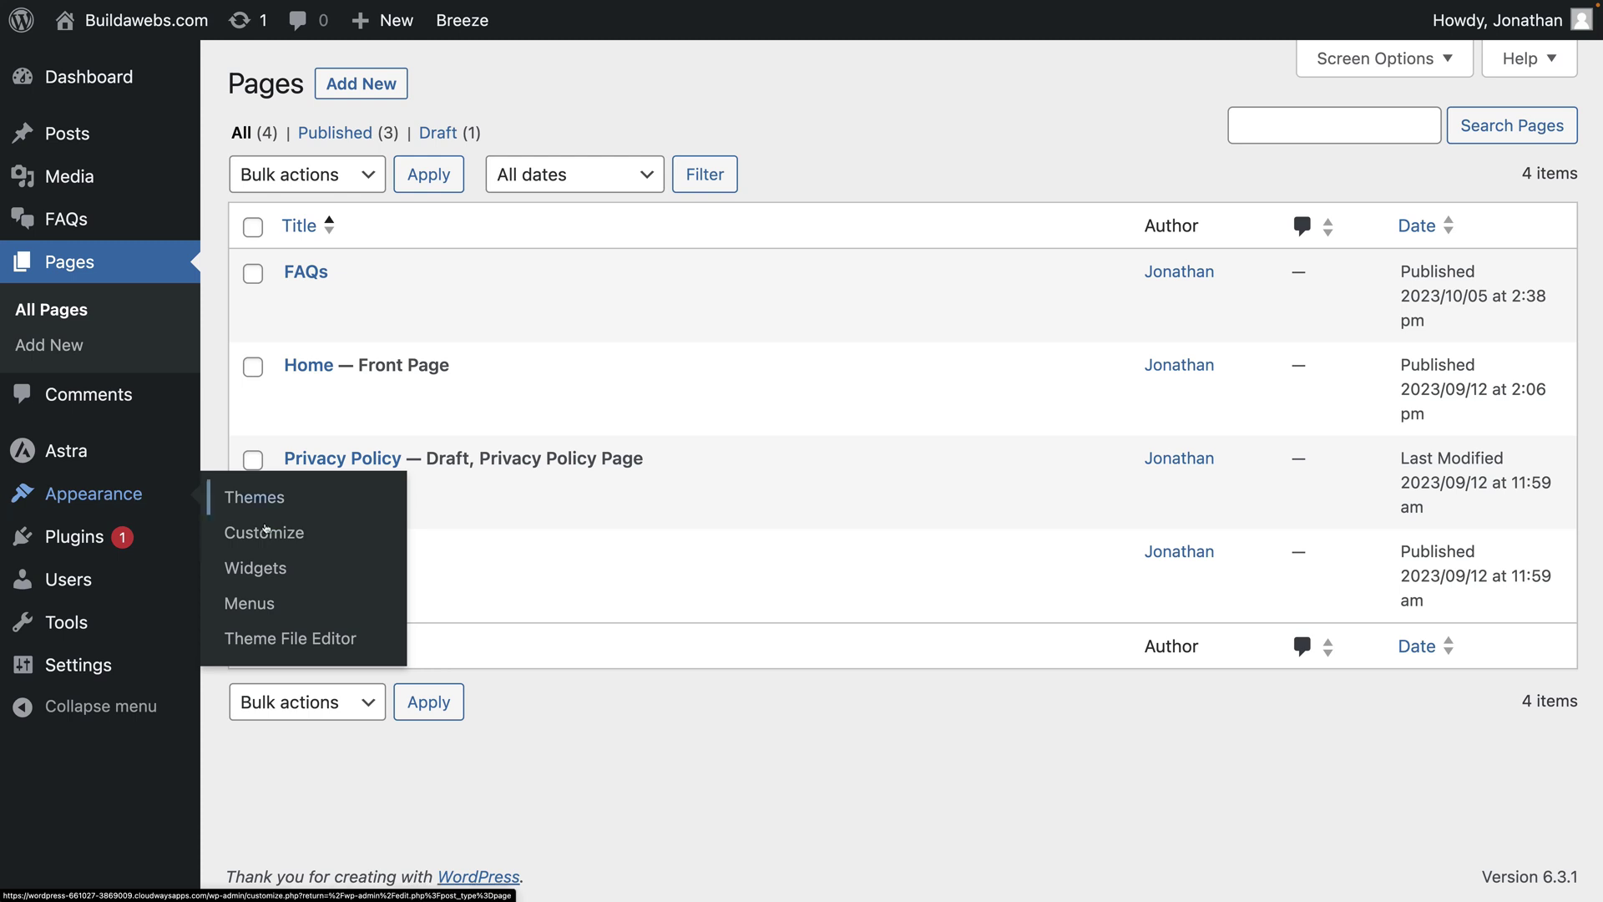
{"action": "left_click", "coordinate": [269, 603]}
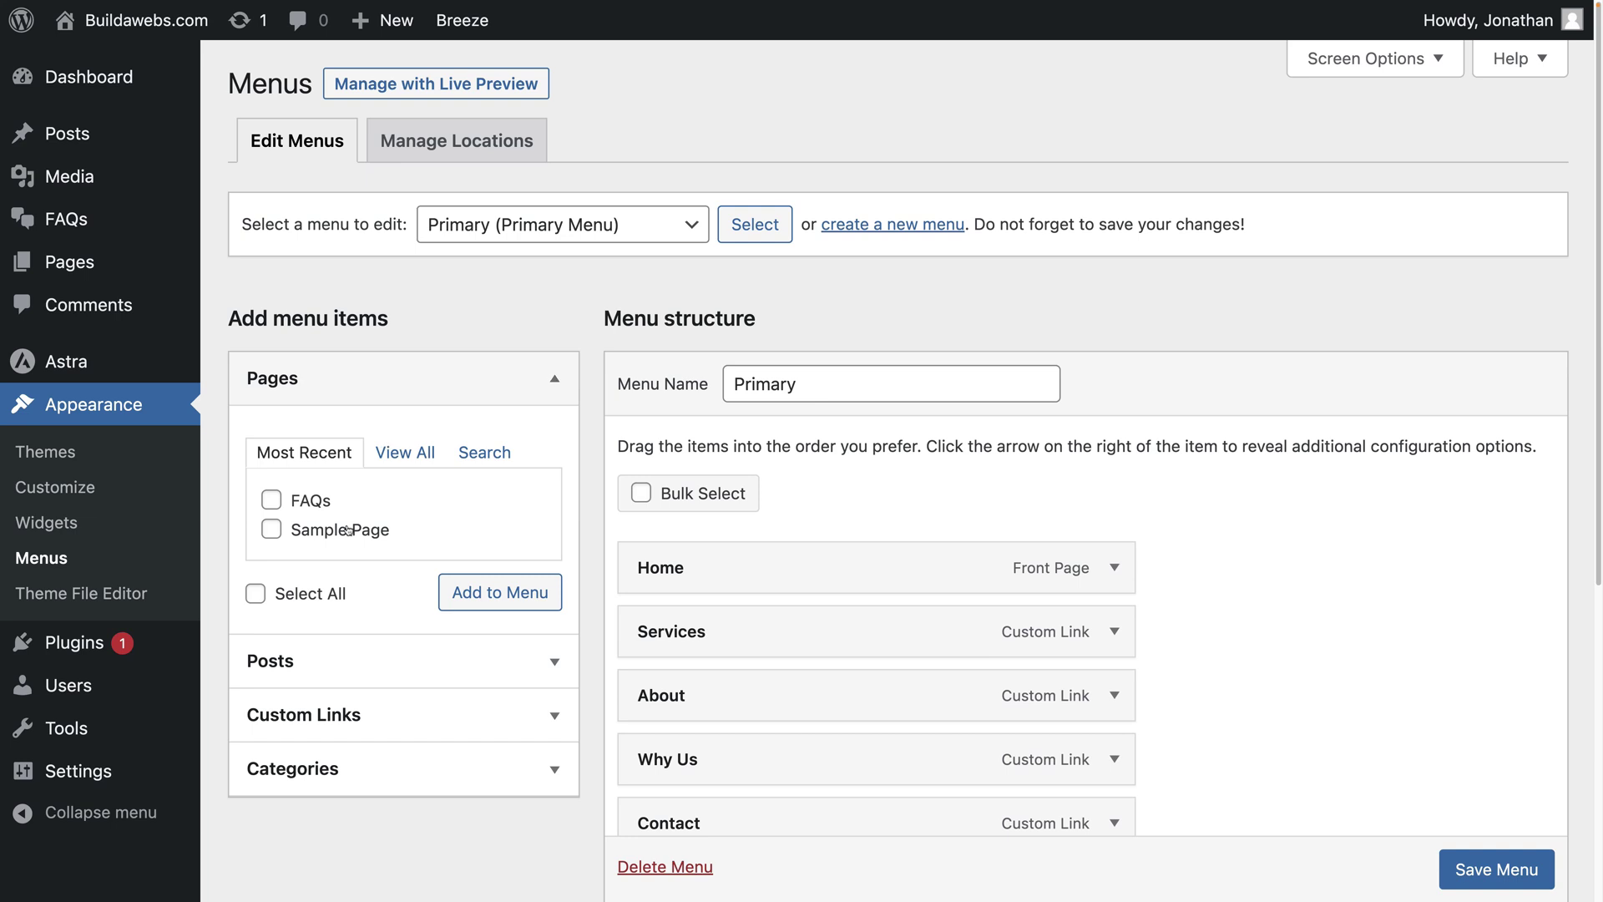
{"action": "left_click", "coordinate": [640, 226]}
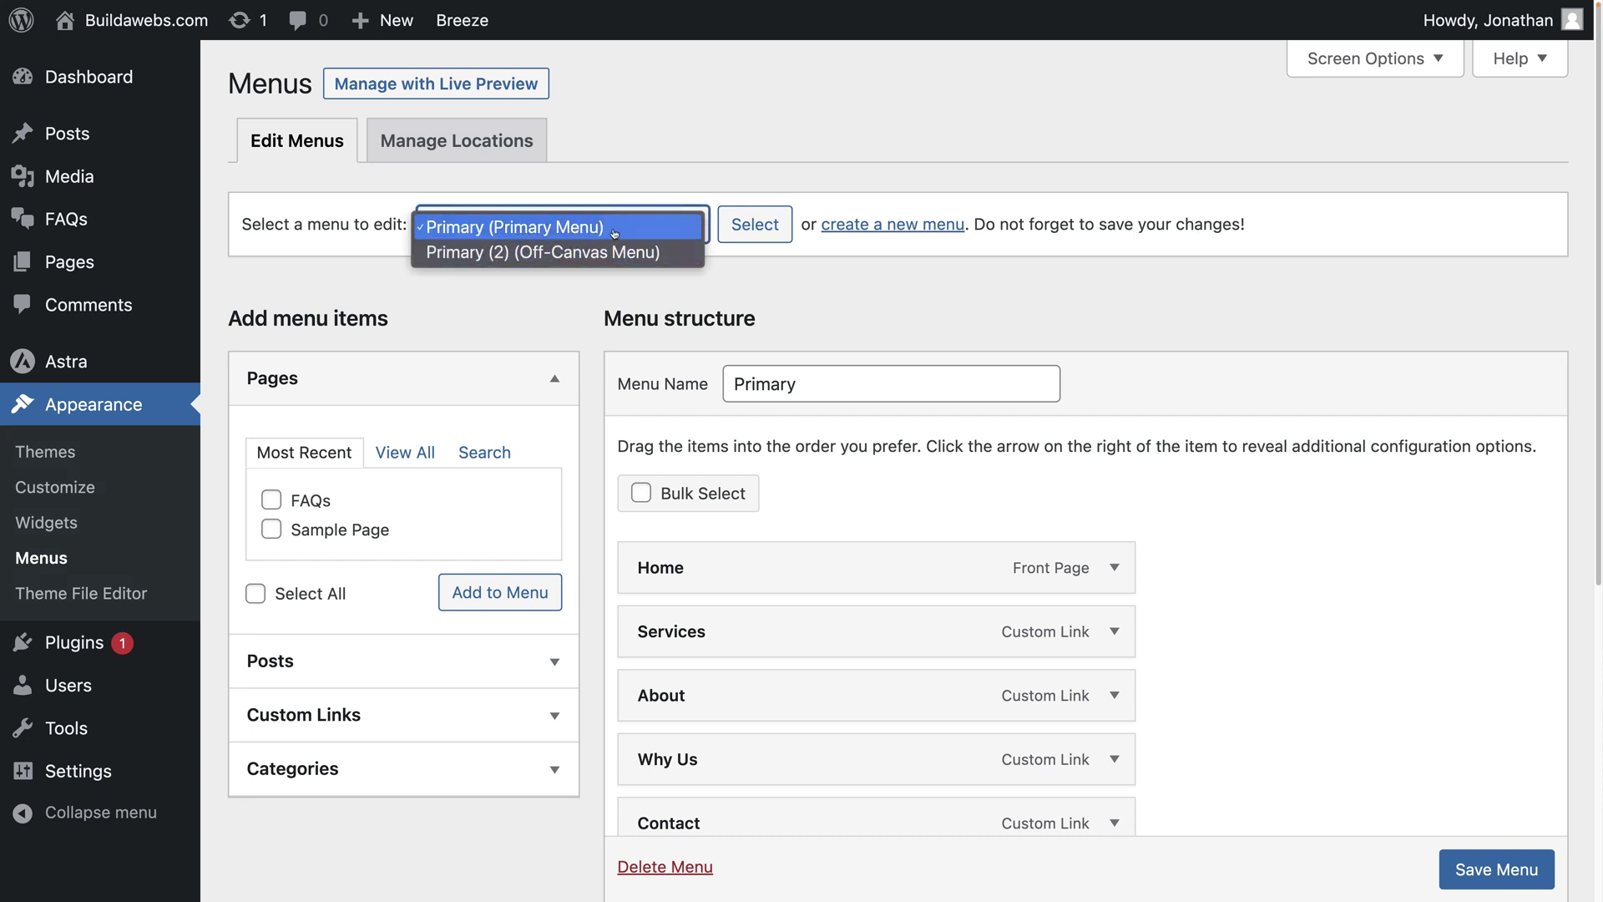
{"action": "left_click", "coordinate": [614, 234]}
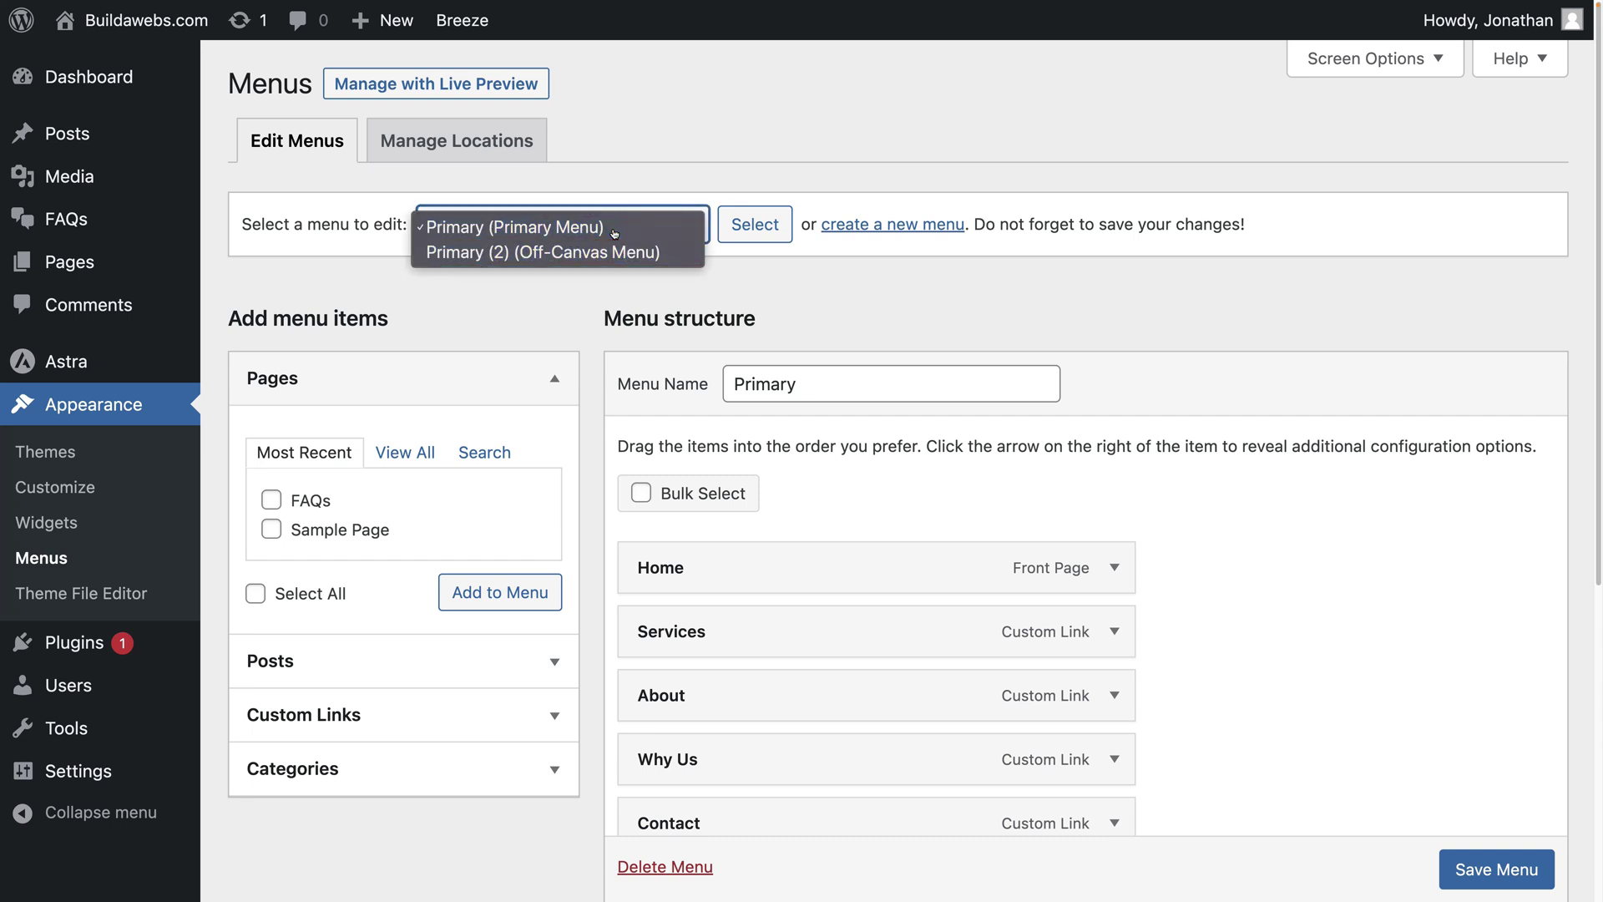
{"action": "left_click", "coordinate": [754, 228]}
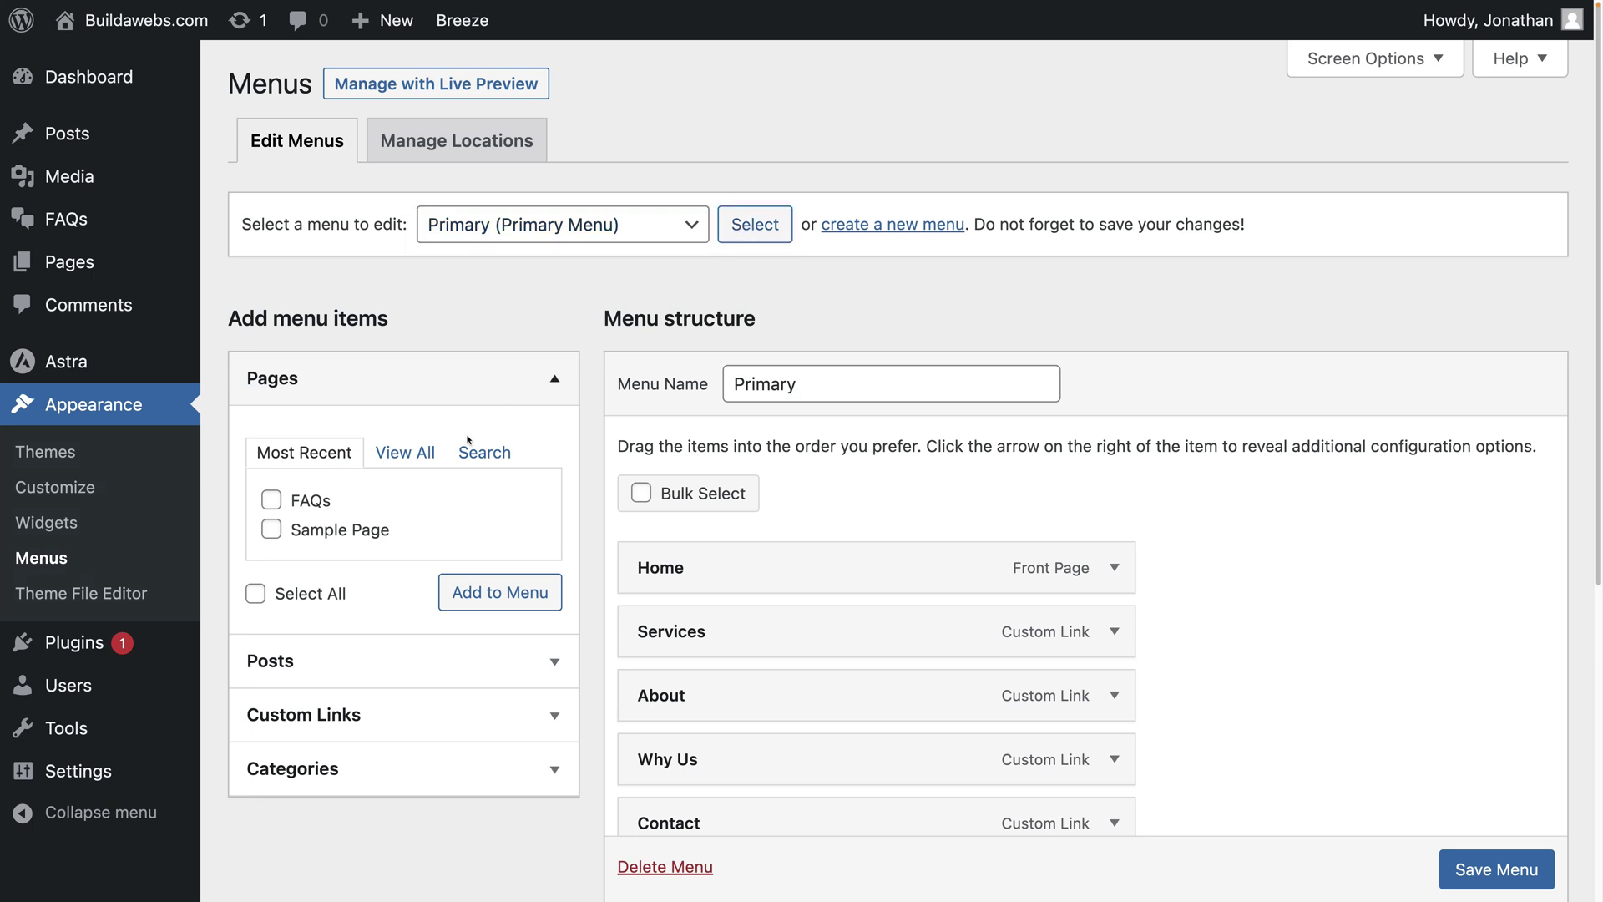
{"action": "left_click", "coordinate": [272, 498]}
{"action": "left_click", "coordinate": [493, 595]}
Drag the FAQs item into place after Contact in the Primary menu and save the menu
{"action": "scroll", "coordinate": [901, 733], "scroll_direction": "down", "scroll_amount": 4}
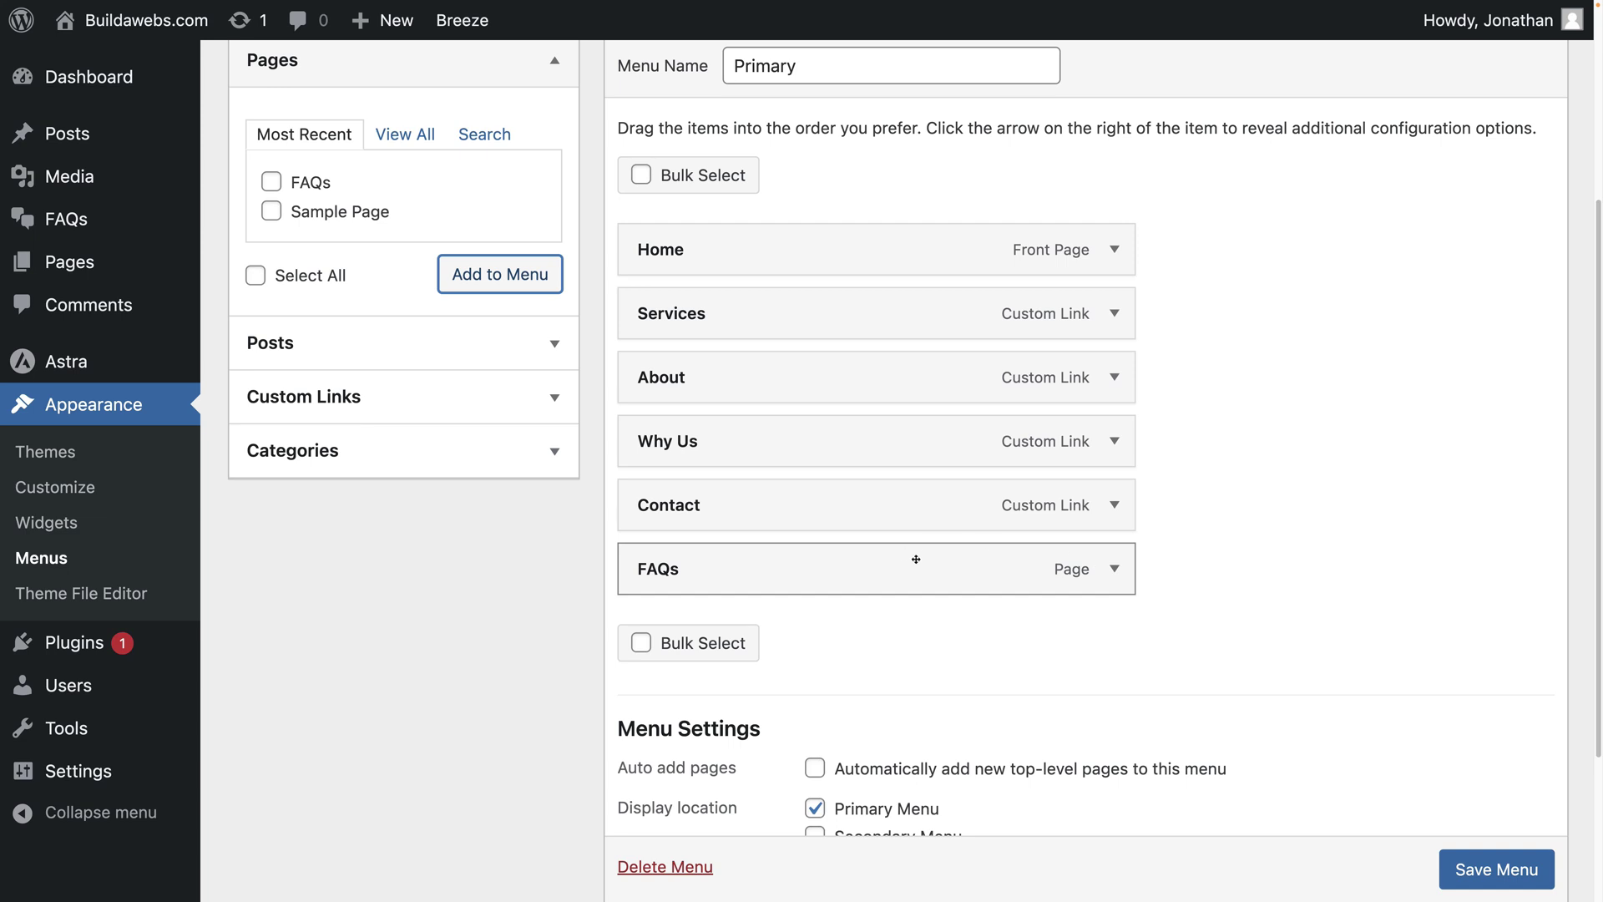
{"action": "mouse_move", "coordinate": [930, 572]}
{"action": "left_mouse_down"}
{"action": "mouse_move", "coordinate": [930, 501]}
{"action": "mouse_move", "coordinate": [912, 512]}
{"action": "mouse_move", "coordinate": [916, 589]}
{"action": "mouse_move", "coordinate": [910, 570]}
{"action": "left_mouse_up"}
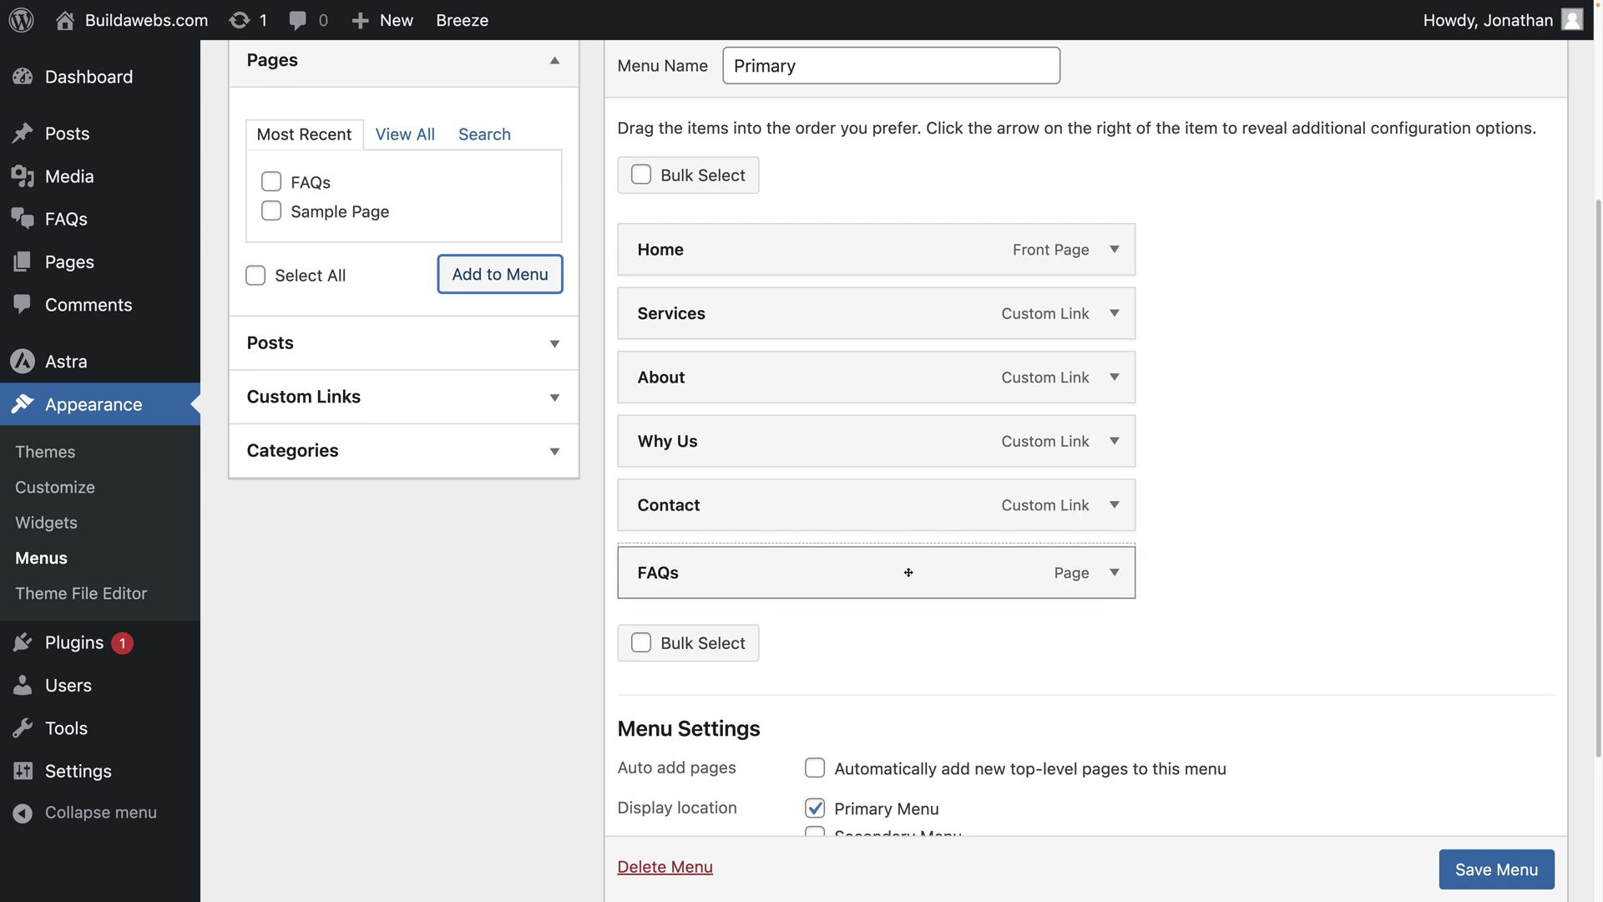
{"action": "left_click", "coordinate": [1483, 878]}
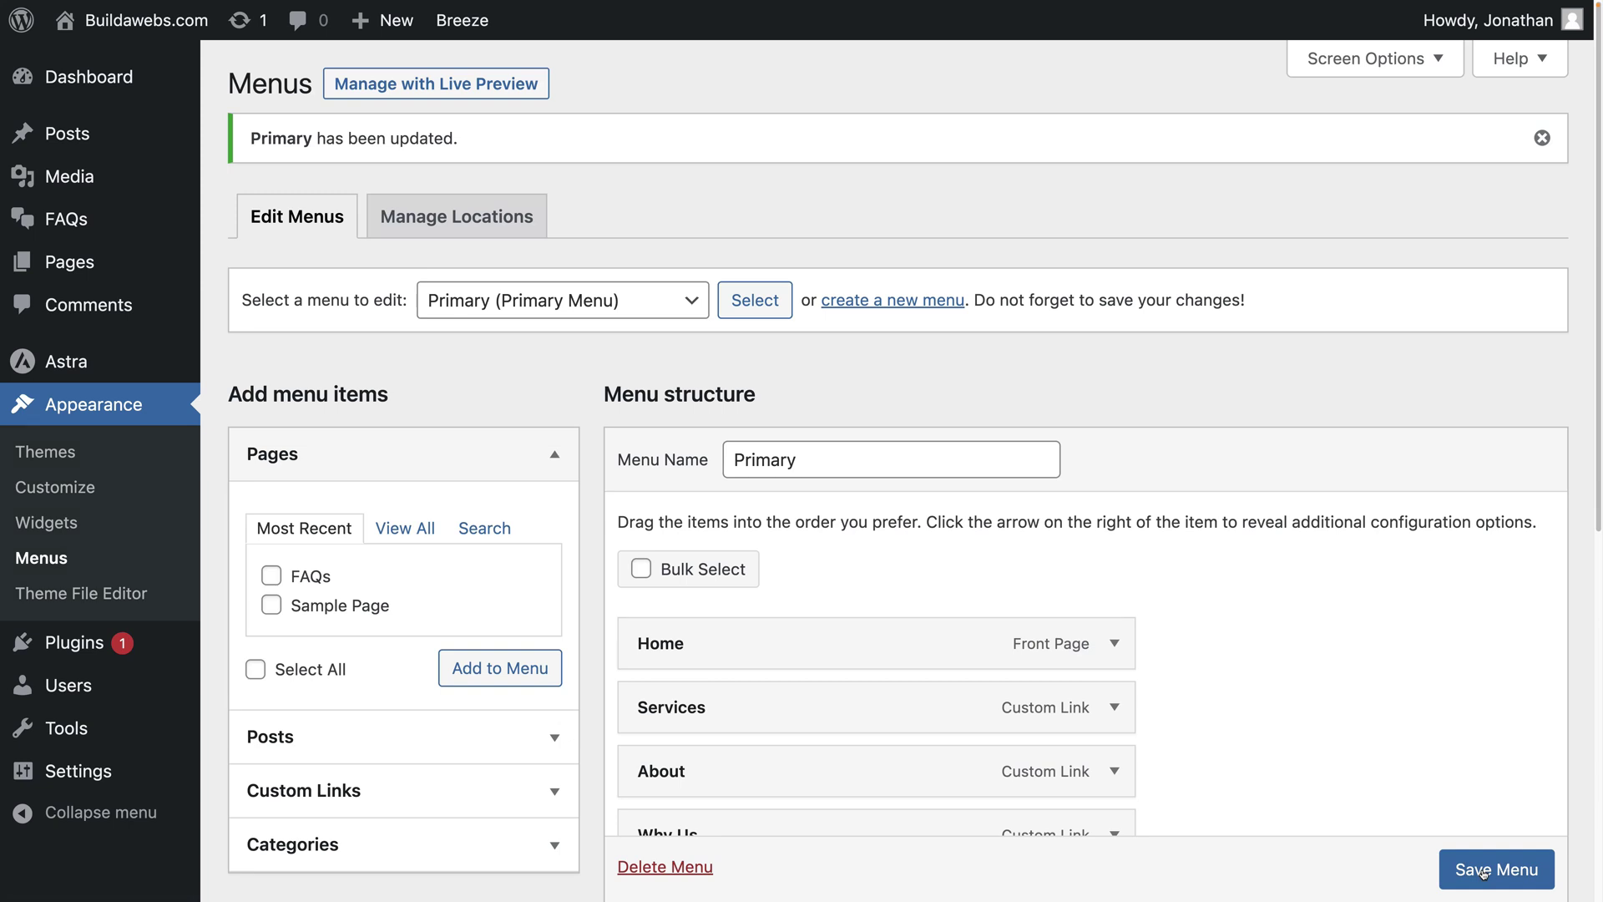
Visit the live site, go to FAQs in the header menu, then expand and collapse the return-policy question
{"action": "left_click", "coordinate": [166, 20]}
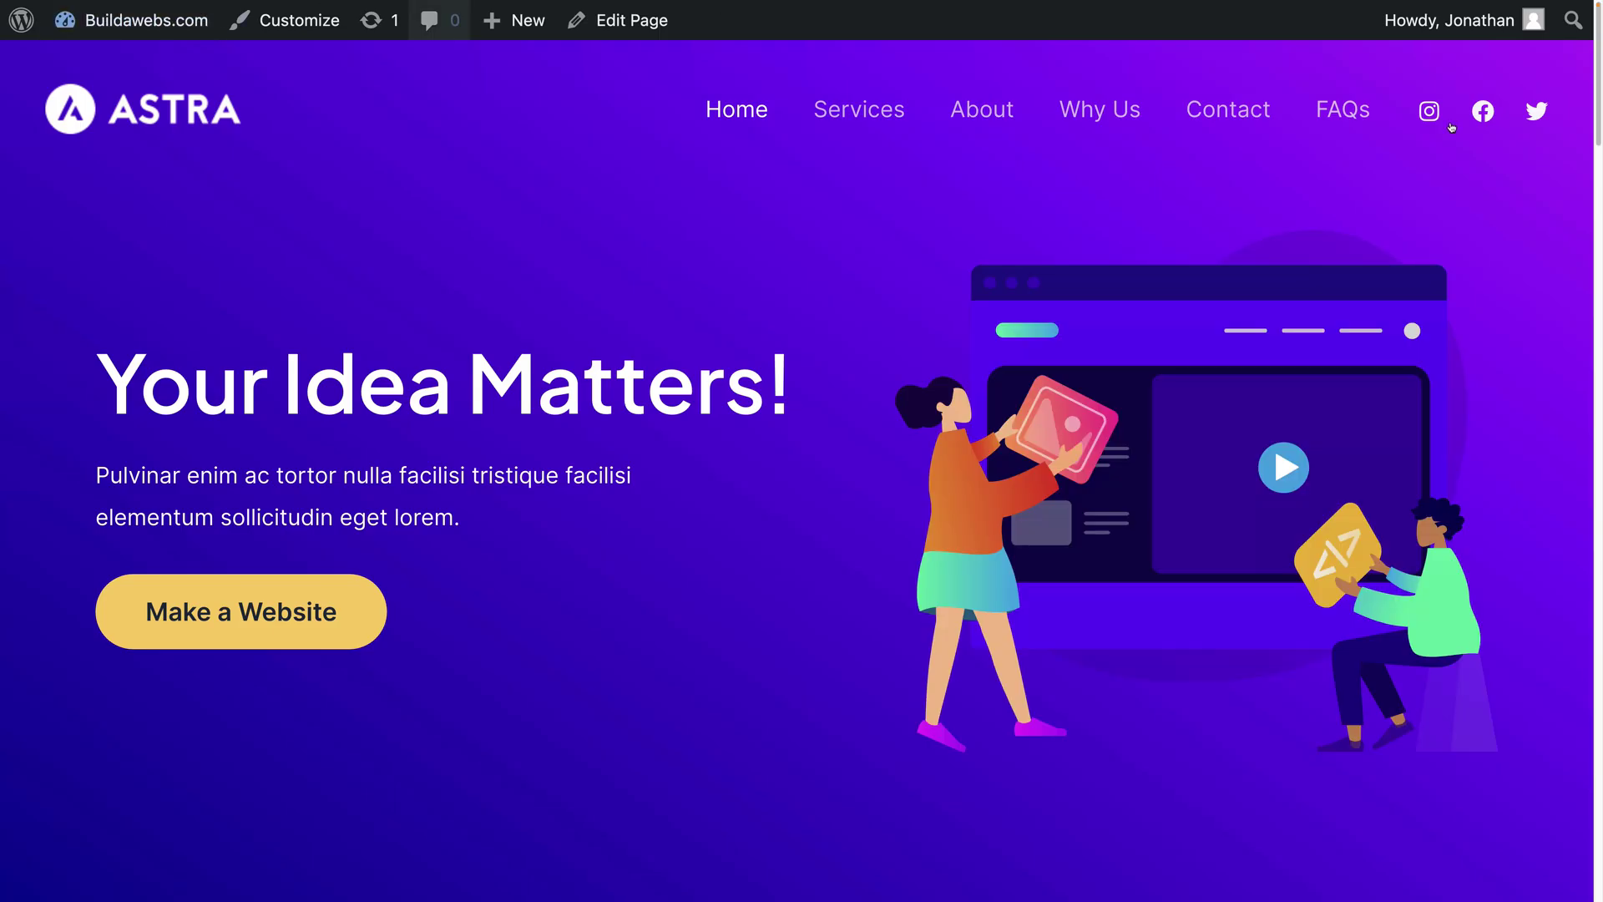
{"action": "left_click", "coordinate": [1350, 112]}
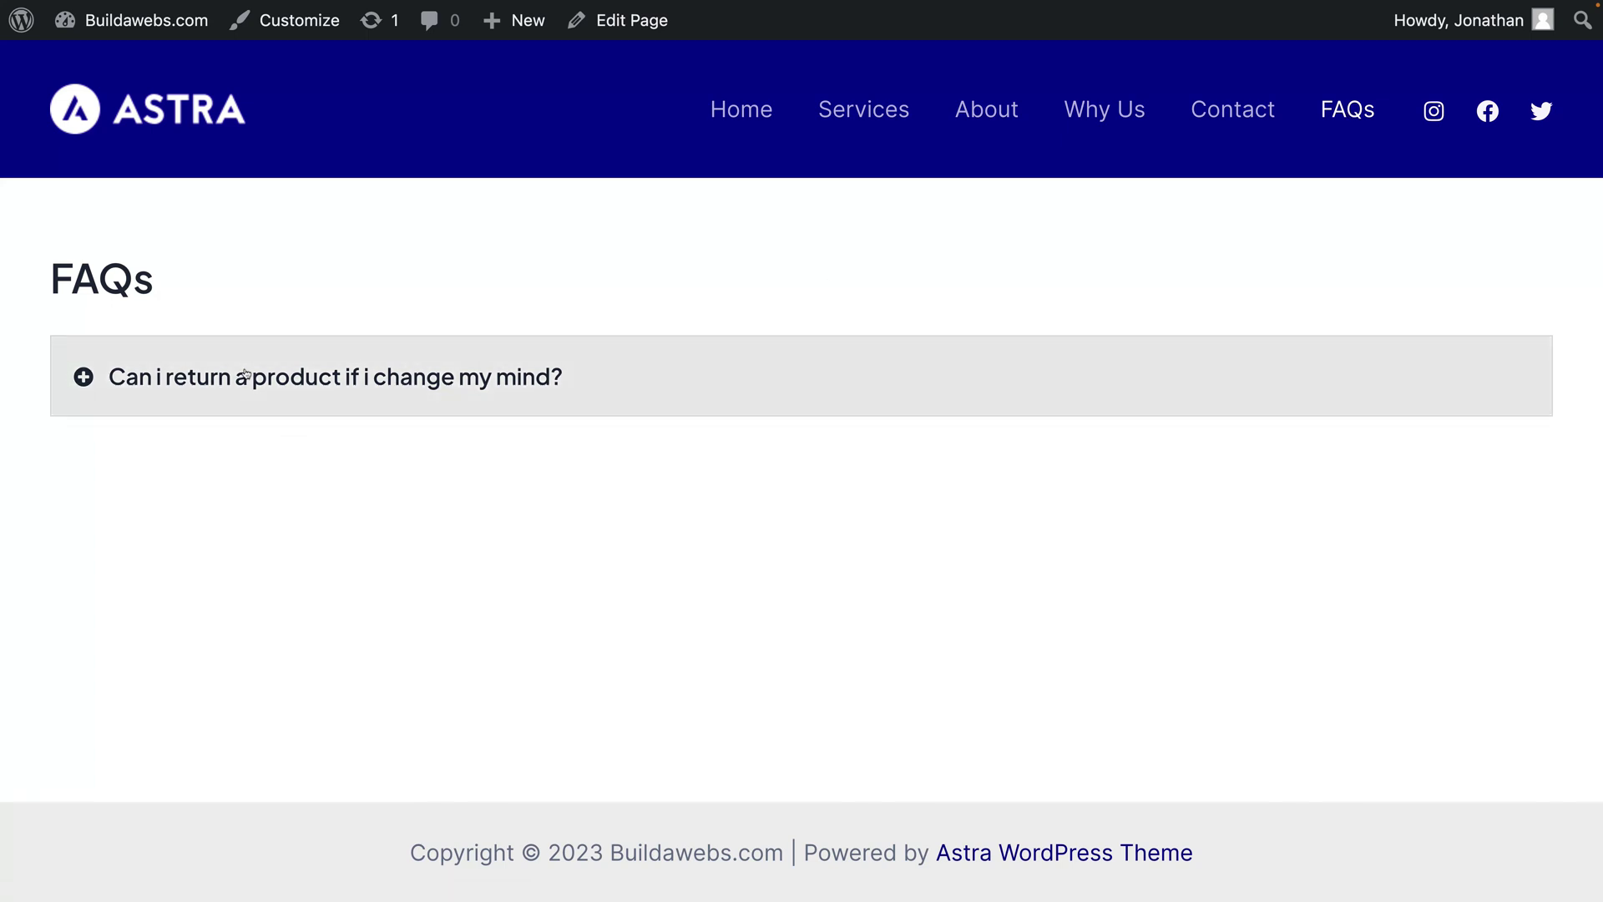
{"action": "left_click", "coordinate": [84, 378]}
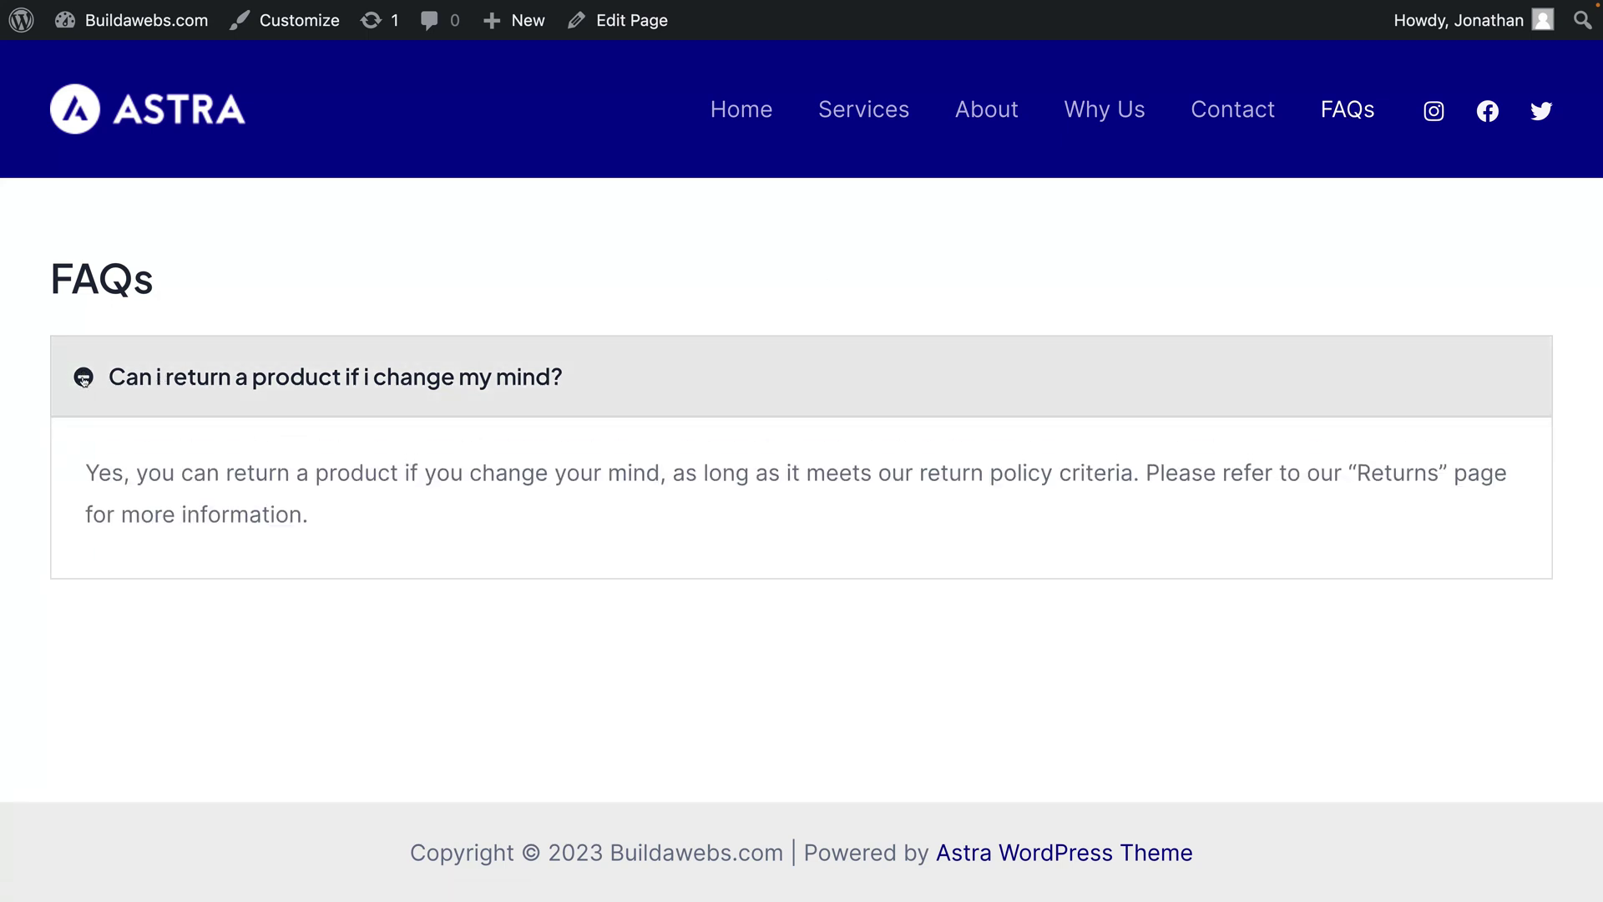
{"action": "left_click", "coordinate": [84, 379]}
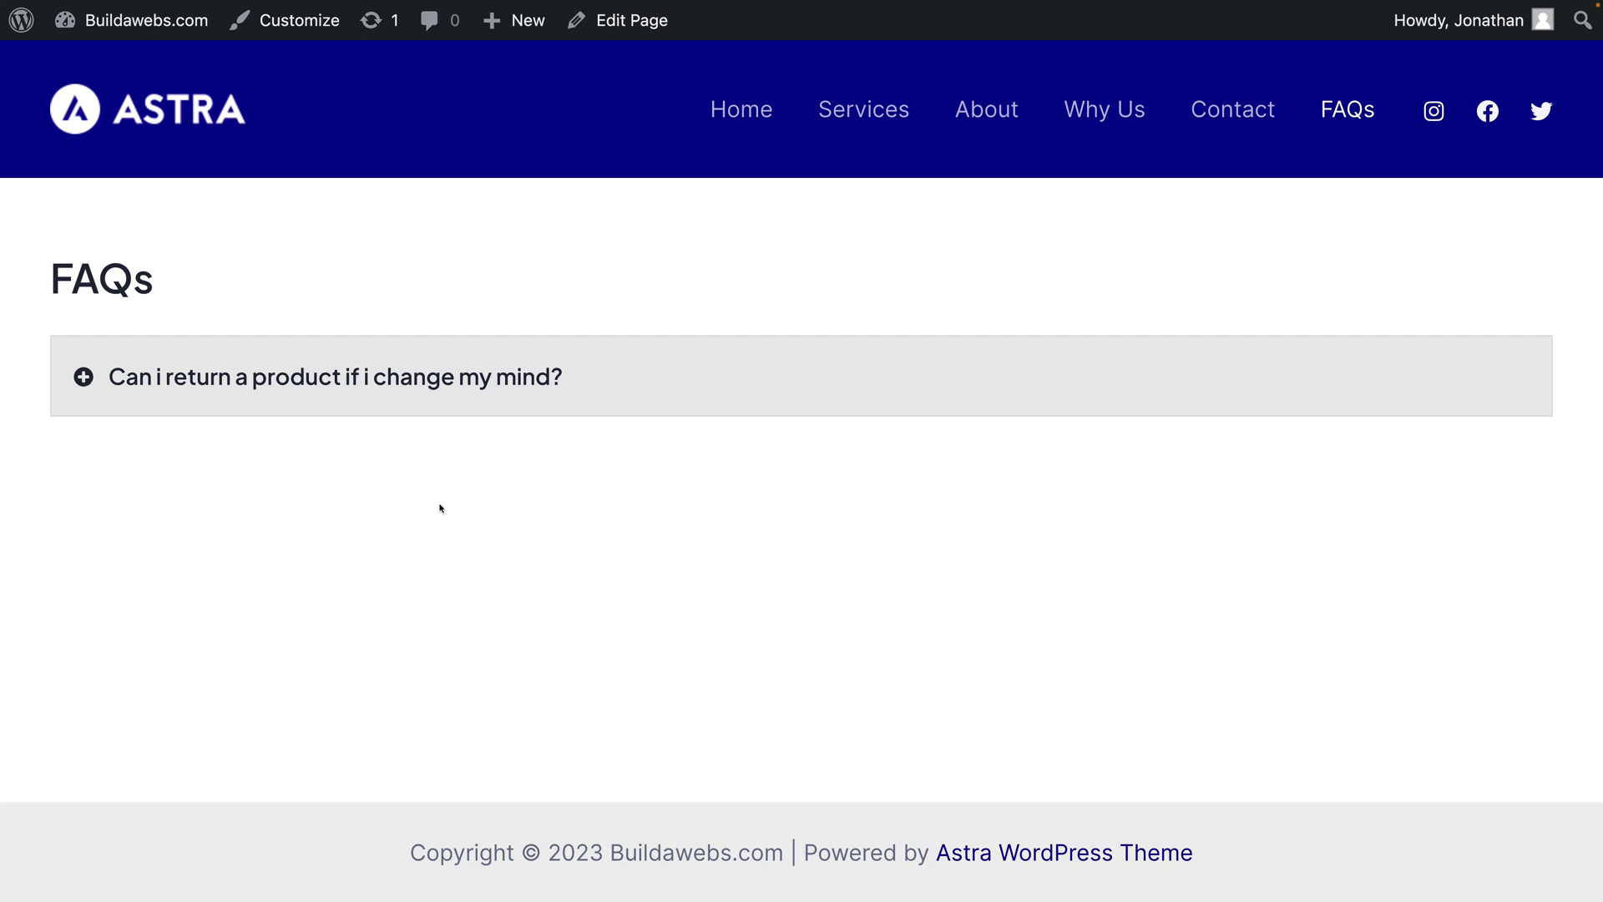